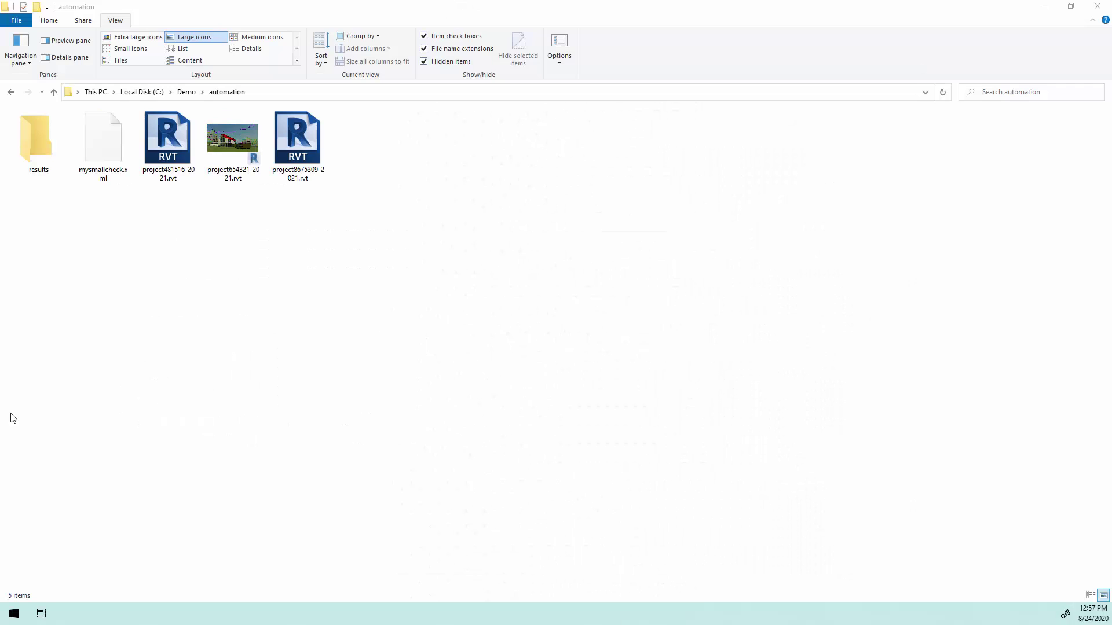
pyautogui.click(174, 165)
pyautogui.click(226, 166)
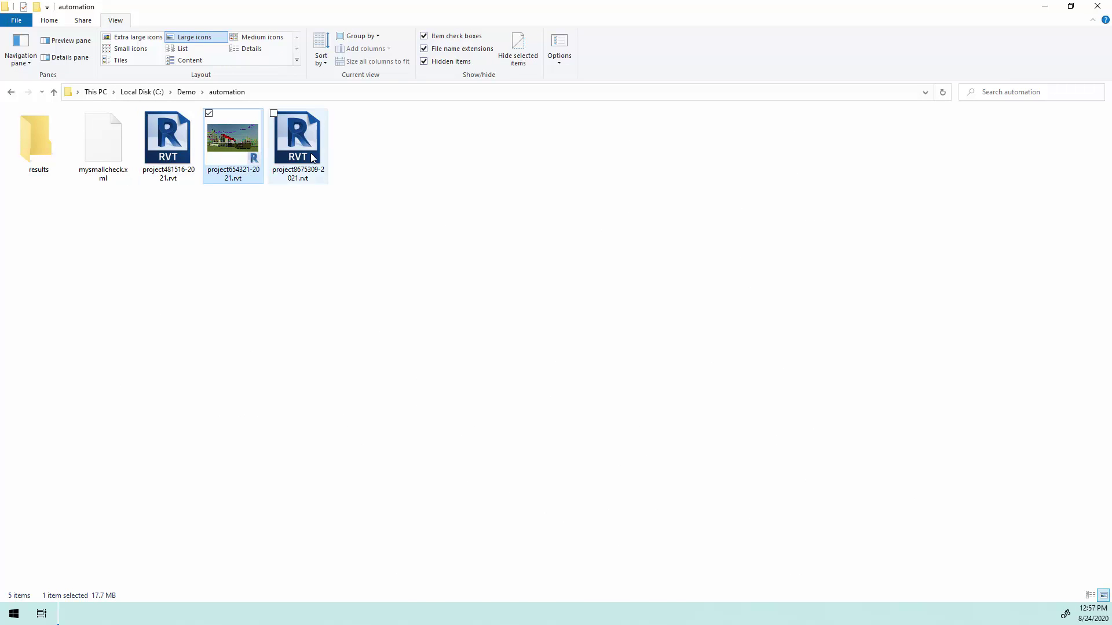
pyautogui.click(313, 155)
pyautogui.click(244, 251)
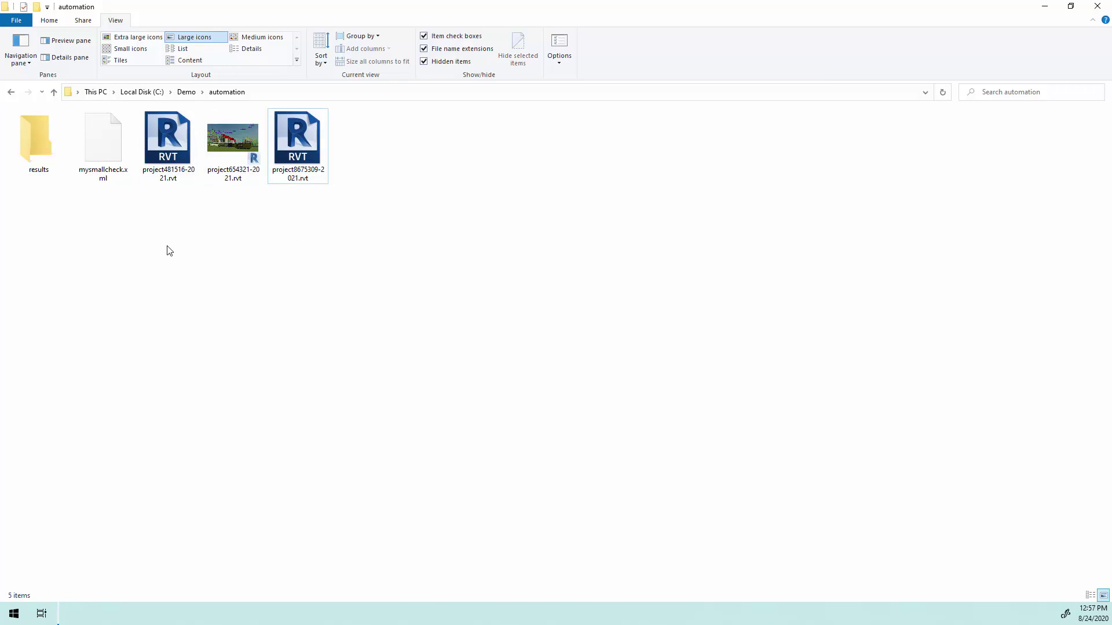
pyautogui.click(123, 174)
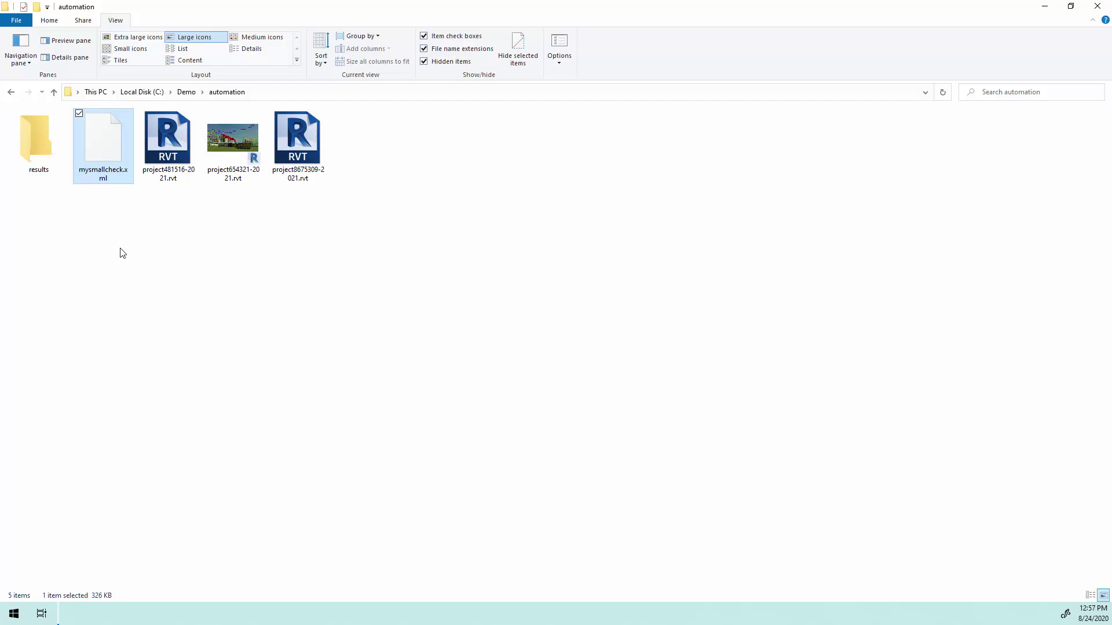
pyautogui.click(51, 165)
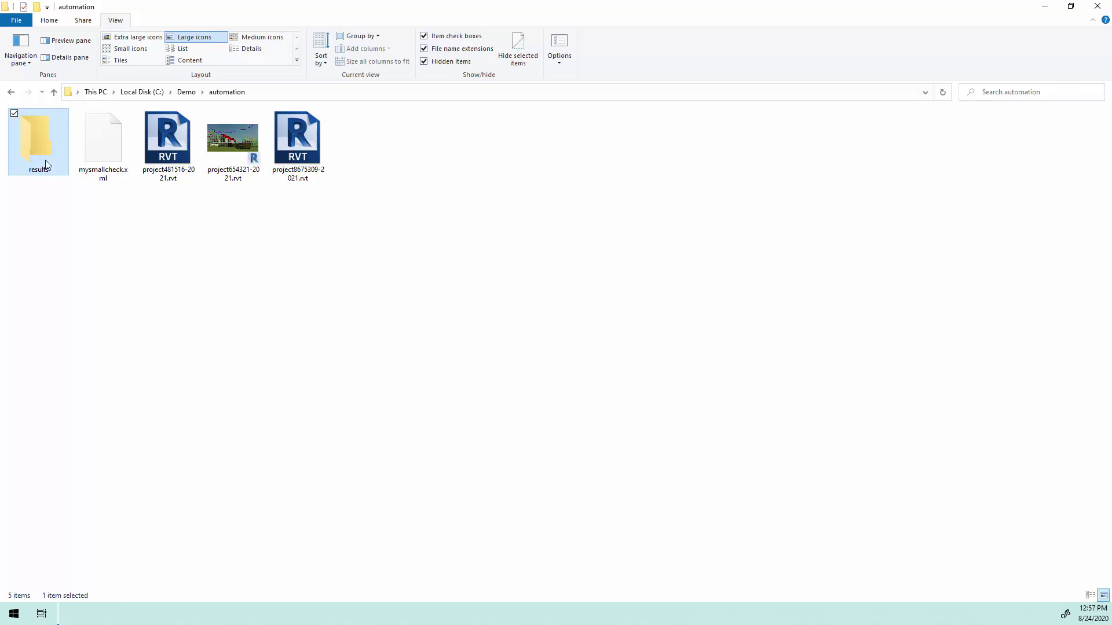
pyautogui.click(89, 169)
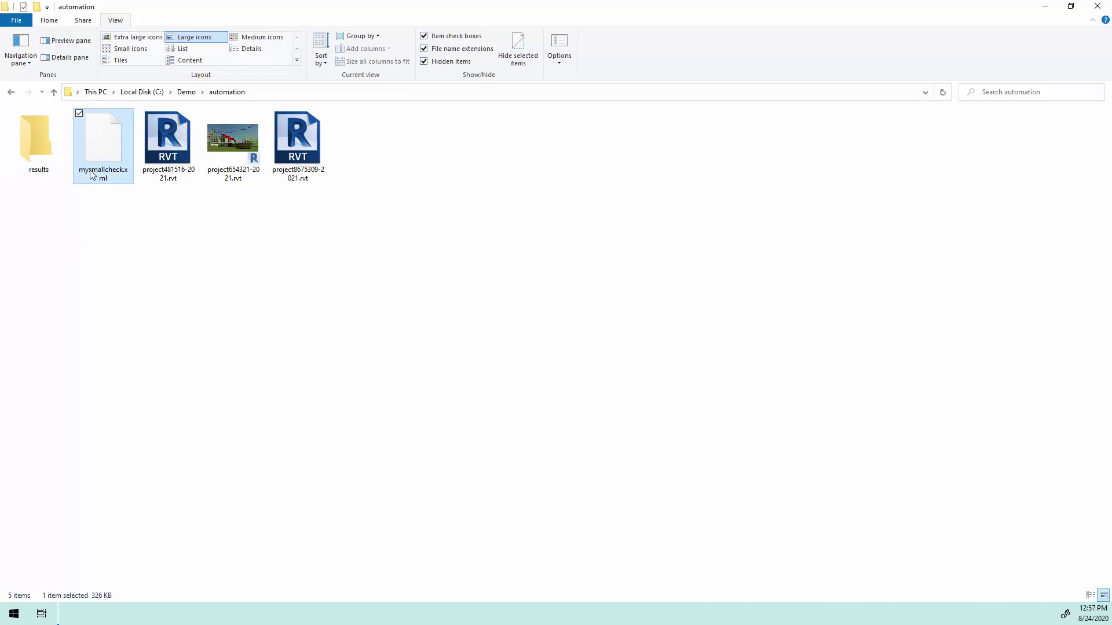
pyautogui.click(44, 159)
pyautogui.click(187, 213)
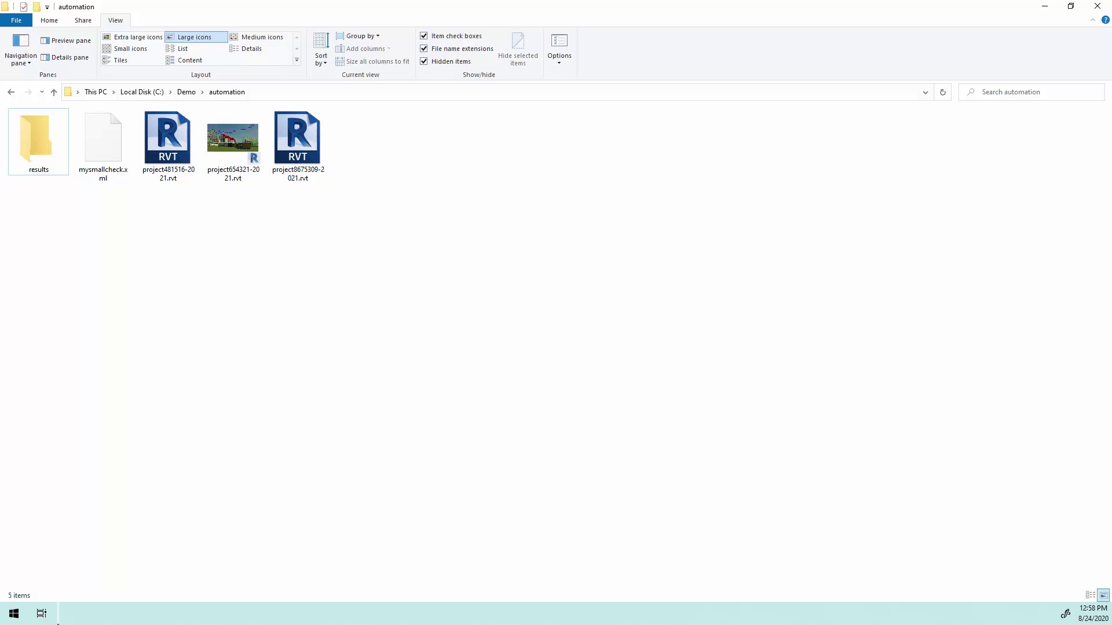
# Step: Switch to the Model Checker Automation article and select its full sample XML configuration
pyautogui.hotkey('alt', 'Tab')
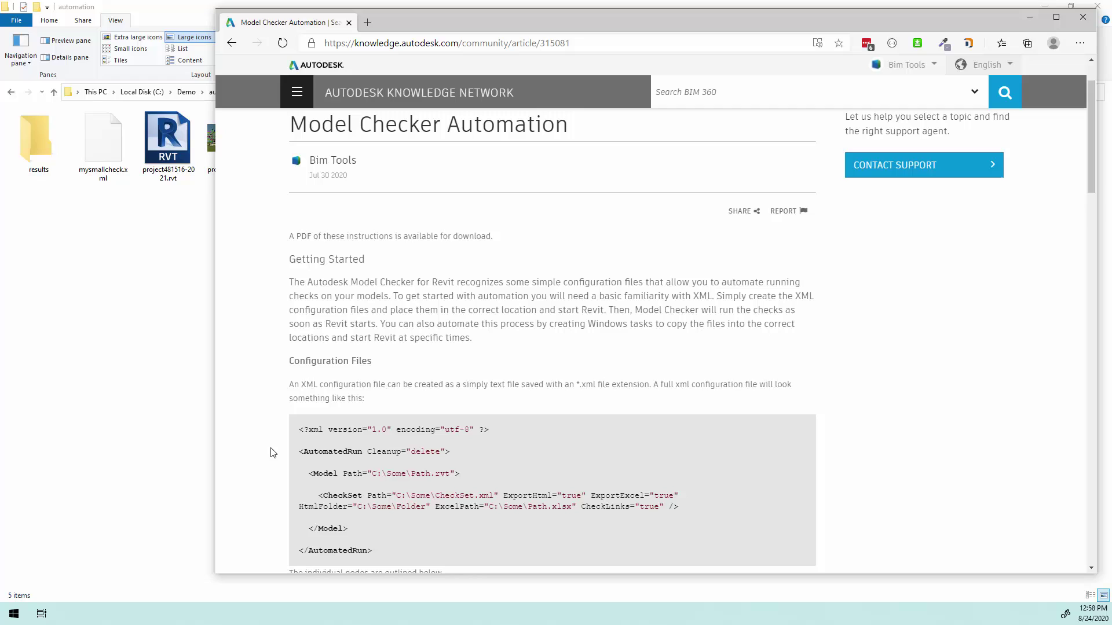
pyautogui.moveTo(294, 432); pyautogui.dragTo(387, 554)
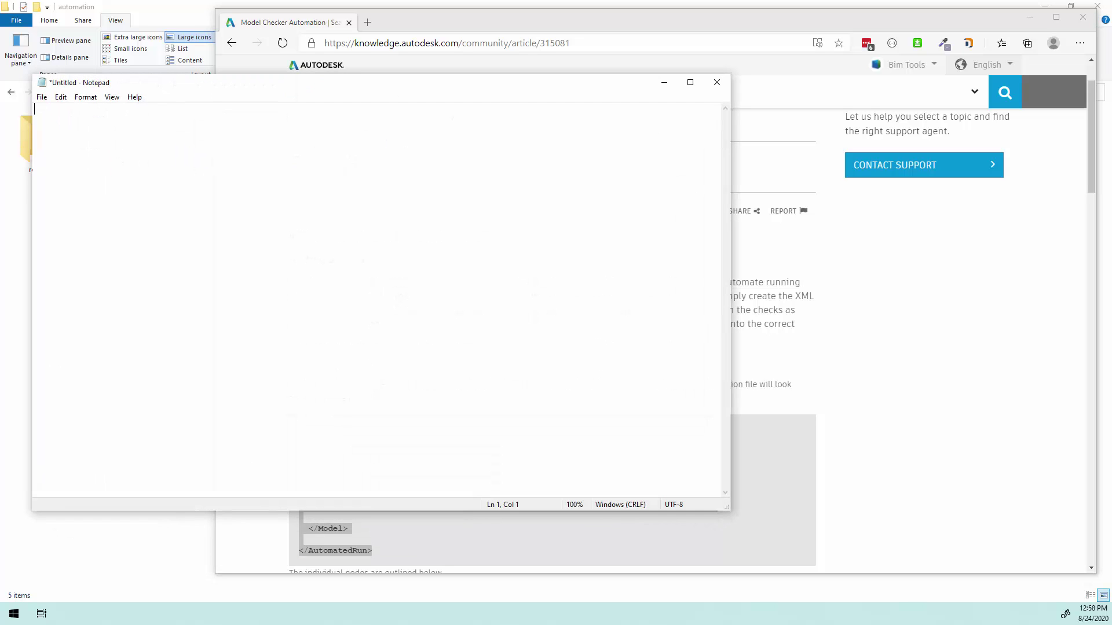
# Step: Paste the sample XML into the untitled document and point out its Cleanup="delete" attribute
pyautogui.write('<?xml version="1.0" encoding="utf-8" ?>  <AutomatedRun Cleanup="delete">    <Model Path="C:\\Some\\Path.rvt">      <CheckSet Path="C:\\Some\\CheckSet.xml" ExportHtml="true" ExportExcel="true" HtmlFolder="C:\\Some\\Folder" ExcelPath="C:\\Some\\Path.xlsx" CheckLinks="true" />    </Model>  </AutomatedRun>')
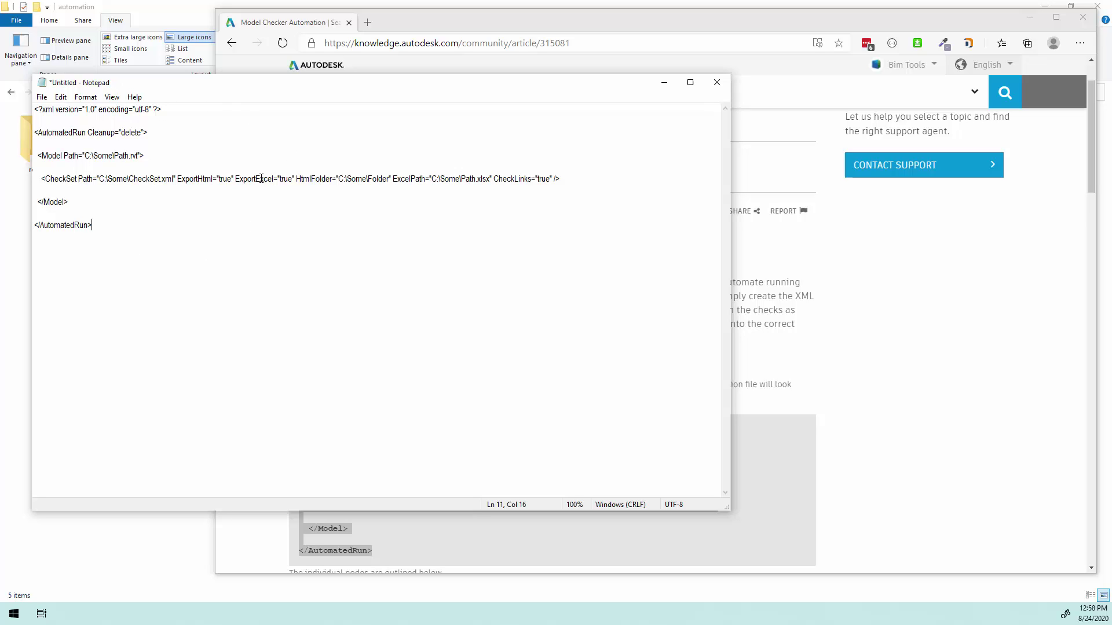
pyautogui.click(39, 133)
pyautogui.moveTo(87, 133); pyautogui.dragTo(161, 141)
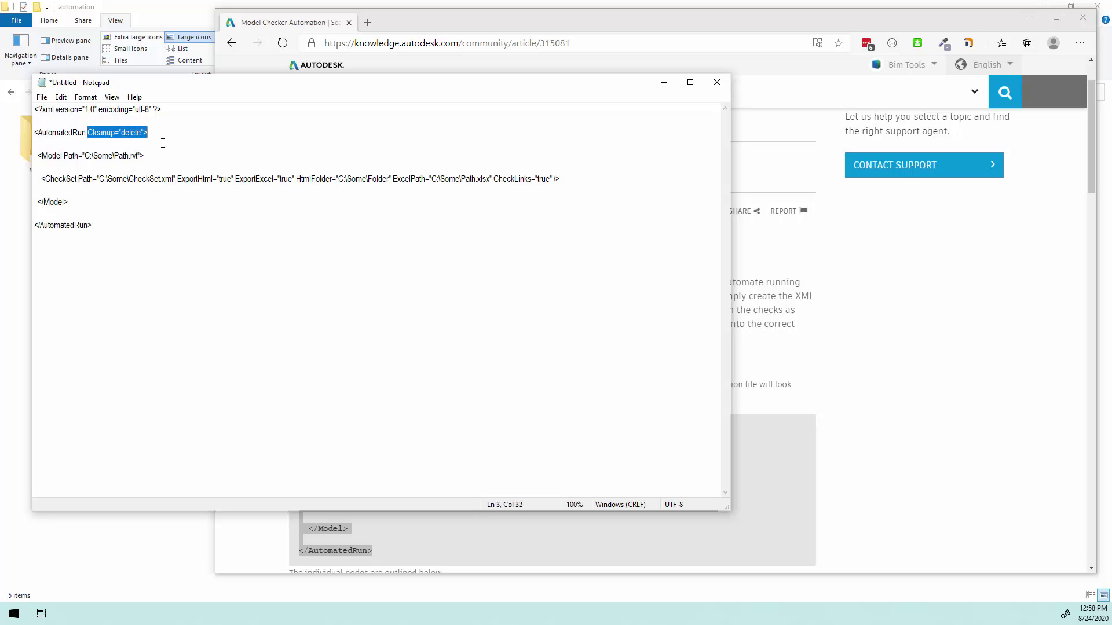
pyautogui.click(160, 133)
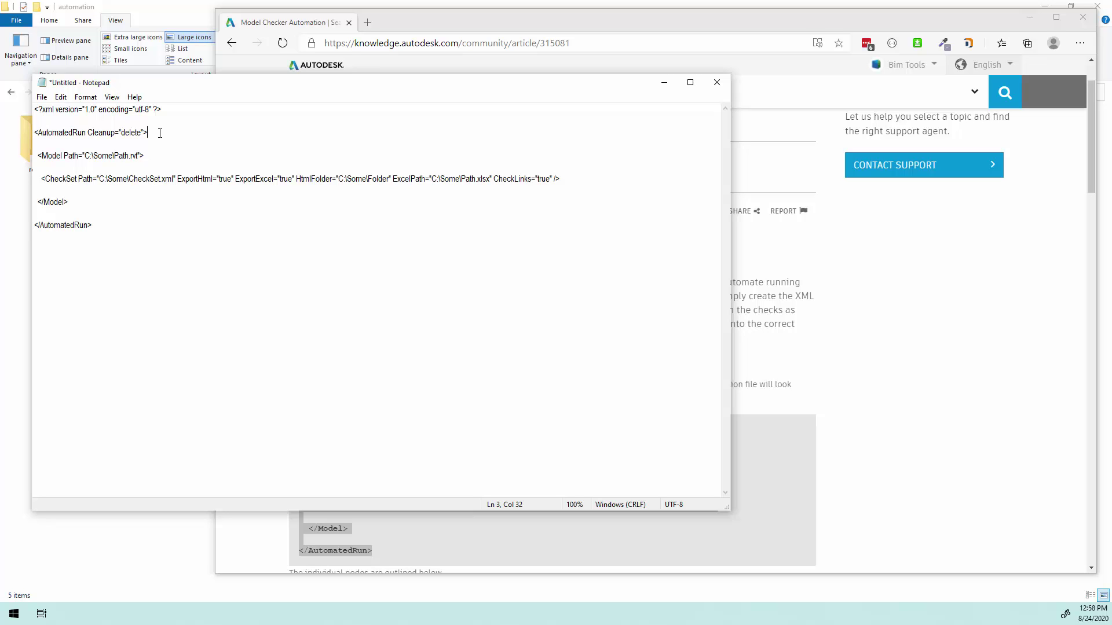
# Step: Scroll the article to Root Node and highlight the delete, None, Move and Rename cleanup values
pyautogui.click(589, 13)
pyautogui.scroll(-3, 790, 288)
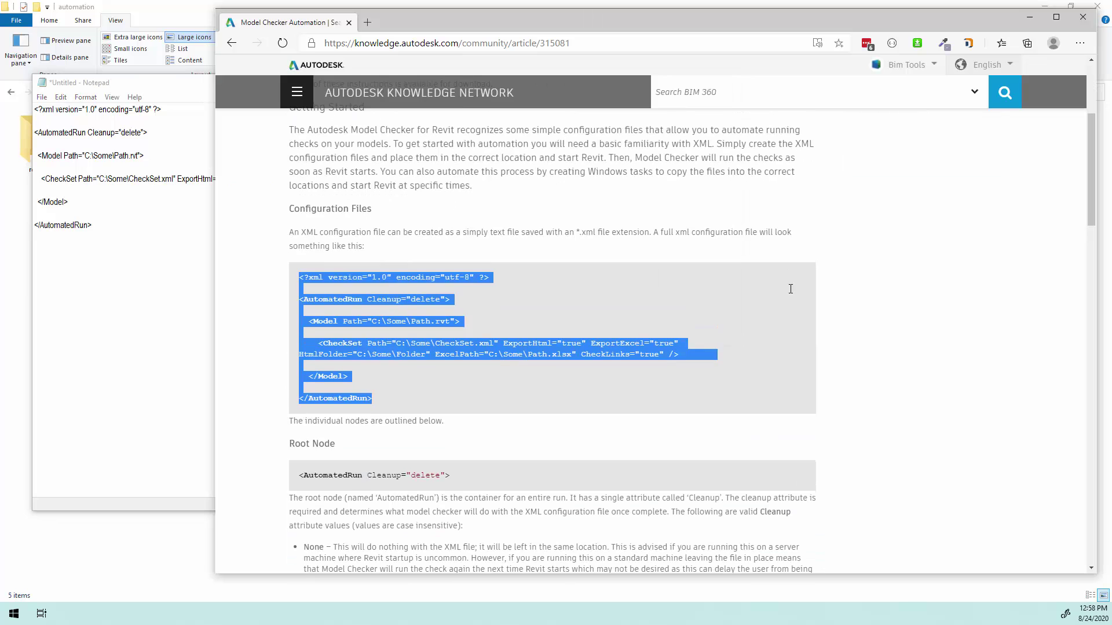
pyautogui.click(851, 350)
pyautogui.scroll(-5, 690, 293)
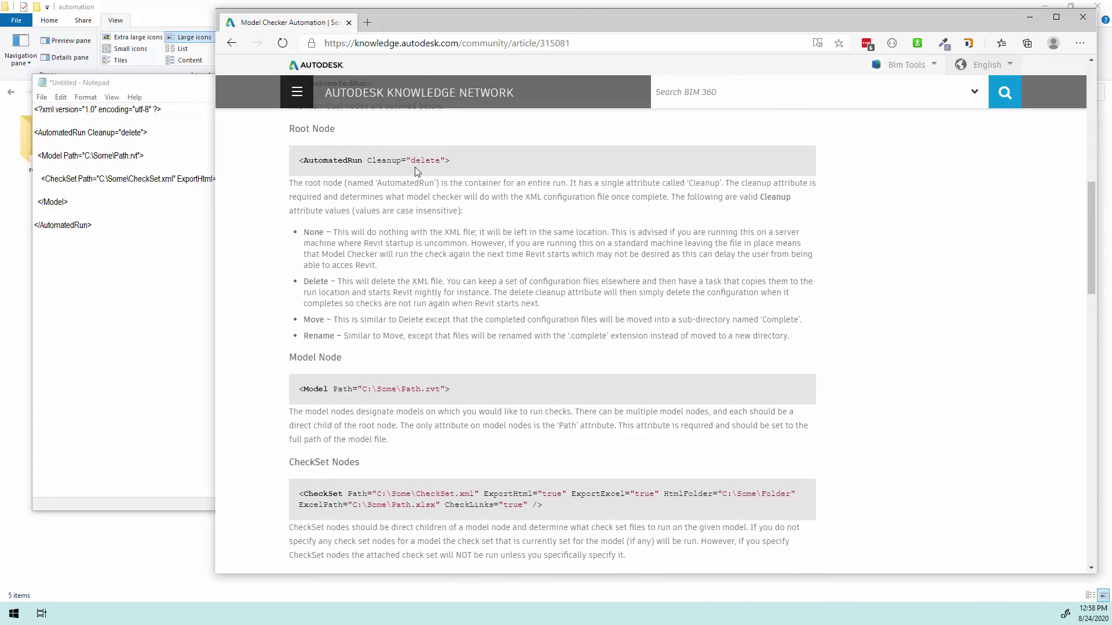
pyautogui.doubleClick(422, 161)
pyautogui.click(393, 216)
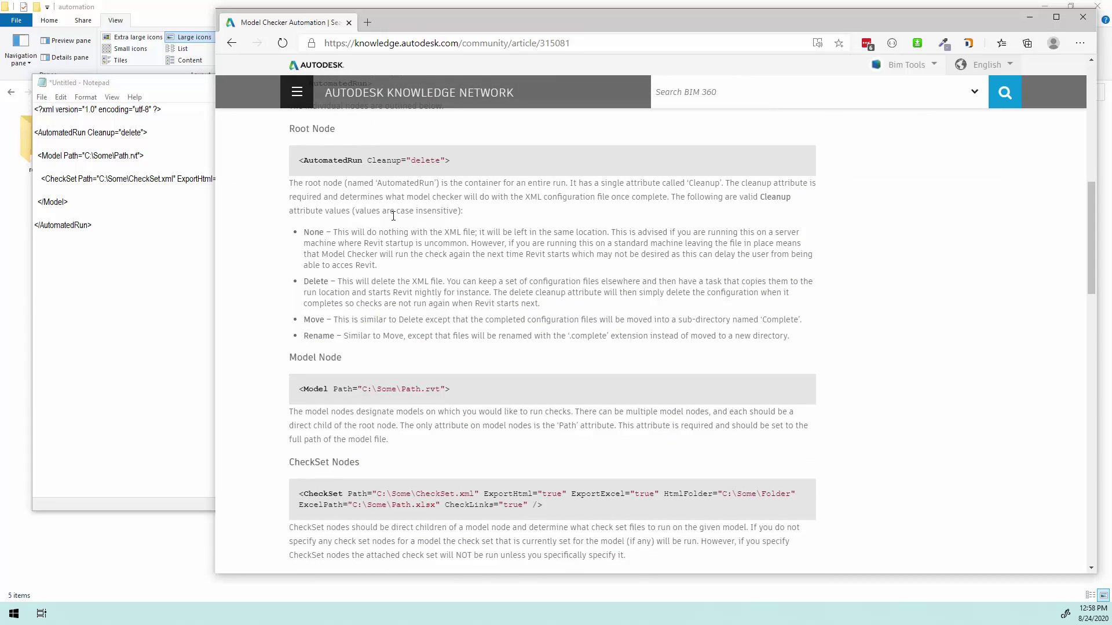
pyautogui.doubleClick(314, 232)
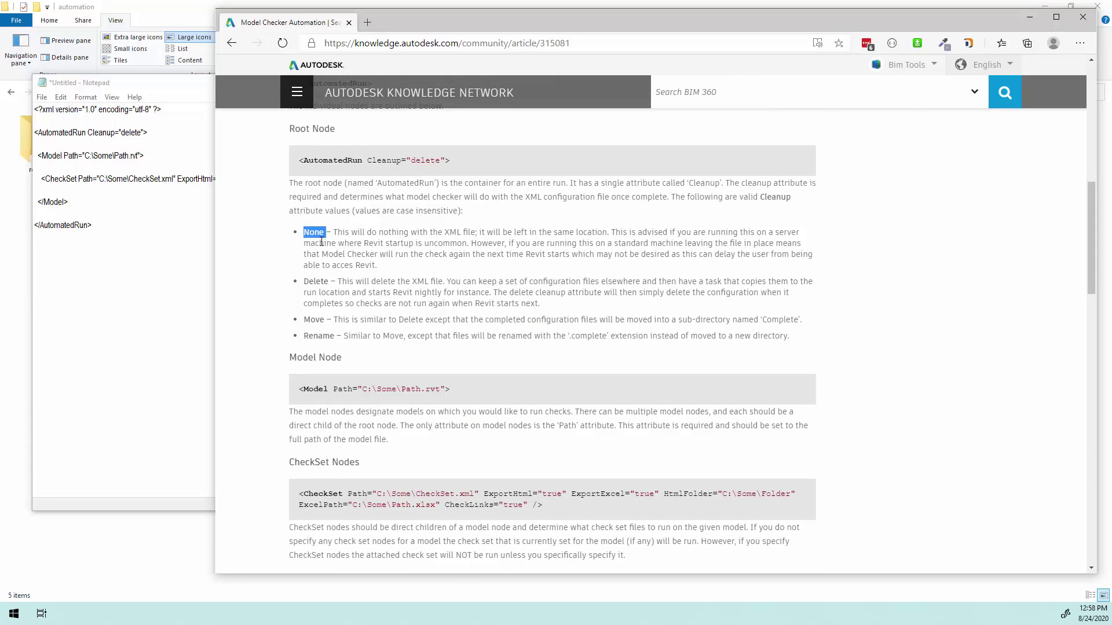
pyautogui.doubleClick(314, 319)
pyautogui.doubleClick(307, 334)
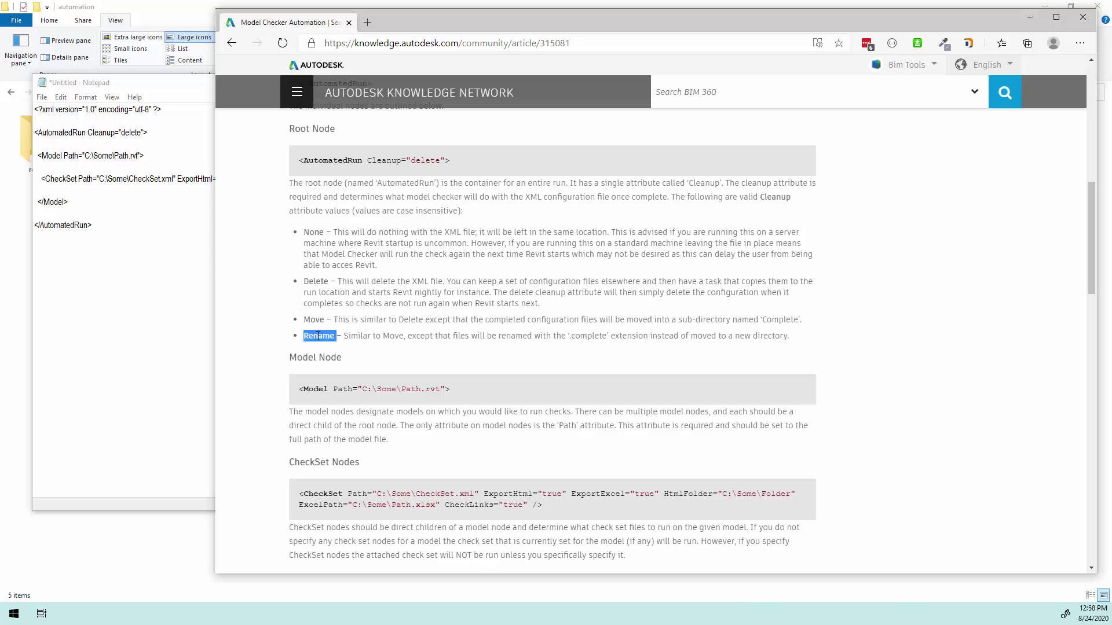
pyautogui.click(826, 339)
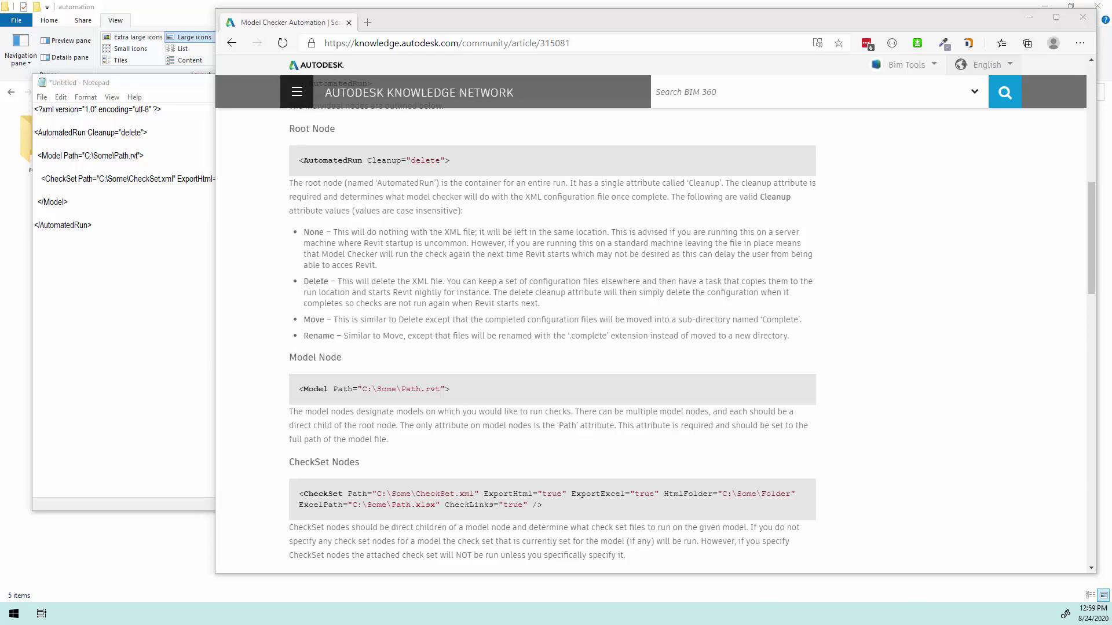
# Step: Copy the C:\Demo\automation folder path from File Explorer and return to the XML
pyautogui.click(188, 87)
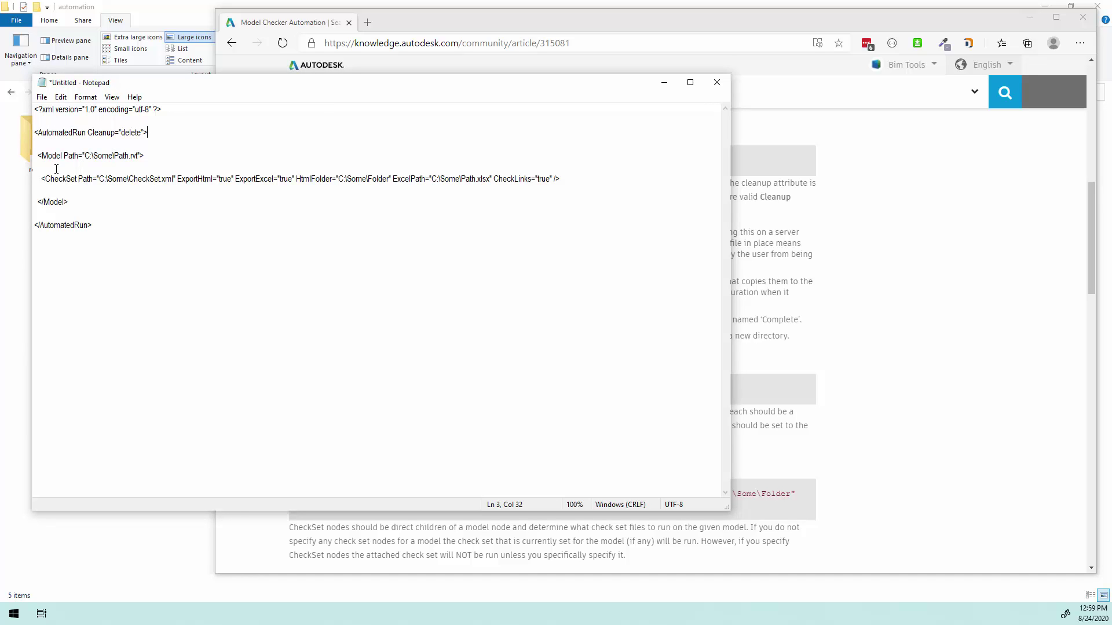
pyautogui.moveTo(44, 179); pyautogui.dragTo(178, 179)
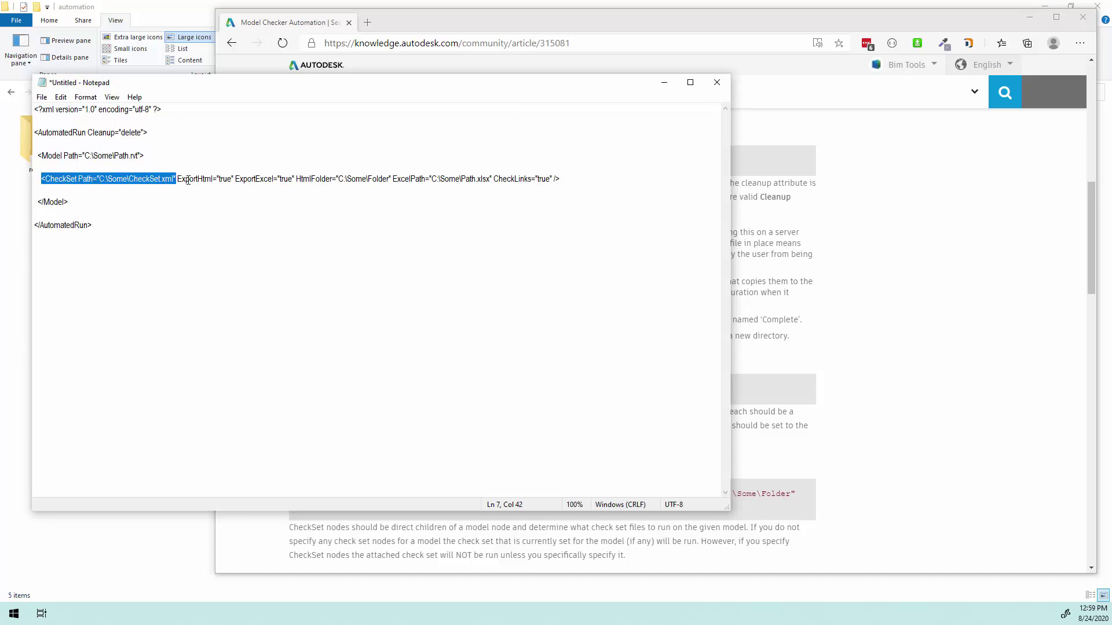
pyautogui.click(186, 179)
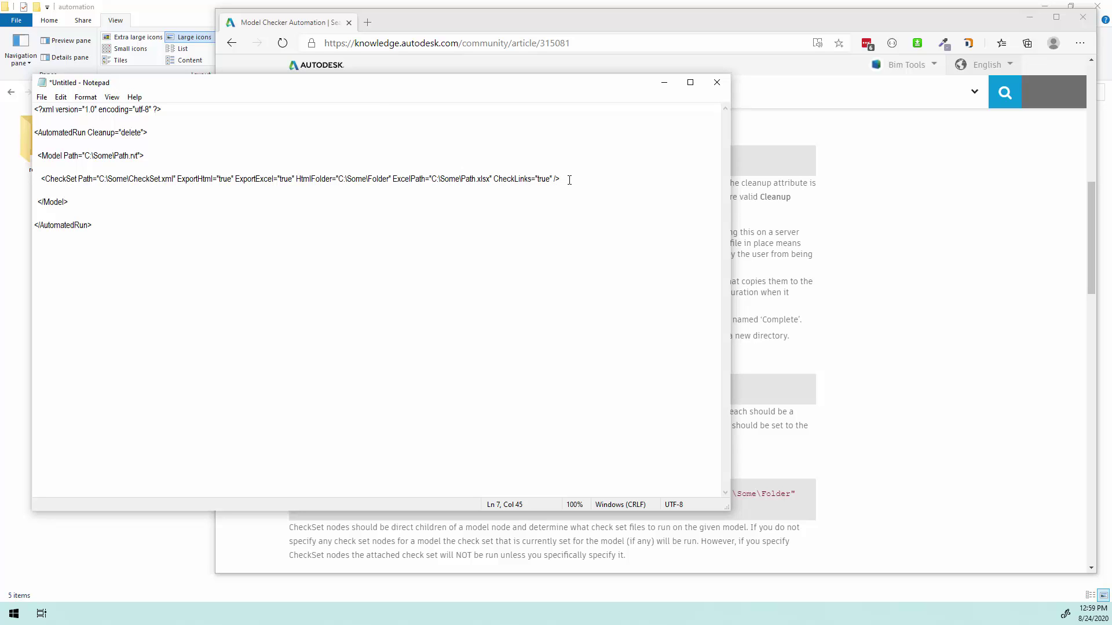
pyautogui.click(192, 12)
pyautogui.click(281, 95)
pyautogui.hotkey('ctrl', 'c')
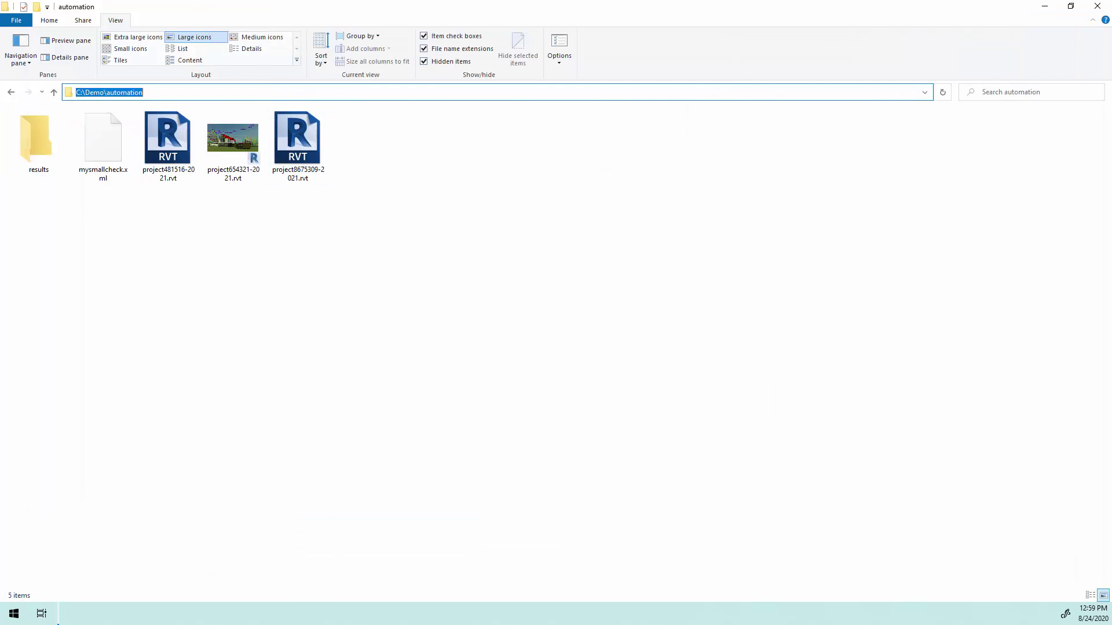
pyautogui.hotkey('alt', 'Tab')
pyautogui.moveTo(258, 87); pyautogui.dragTo(374, 189)
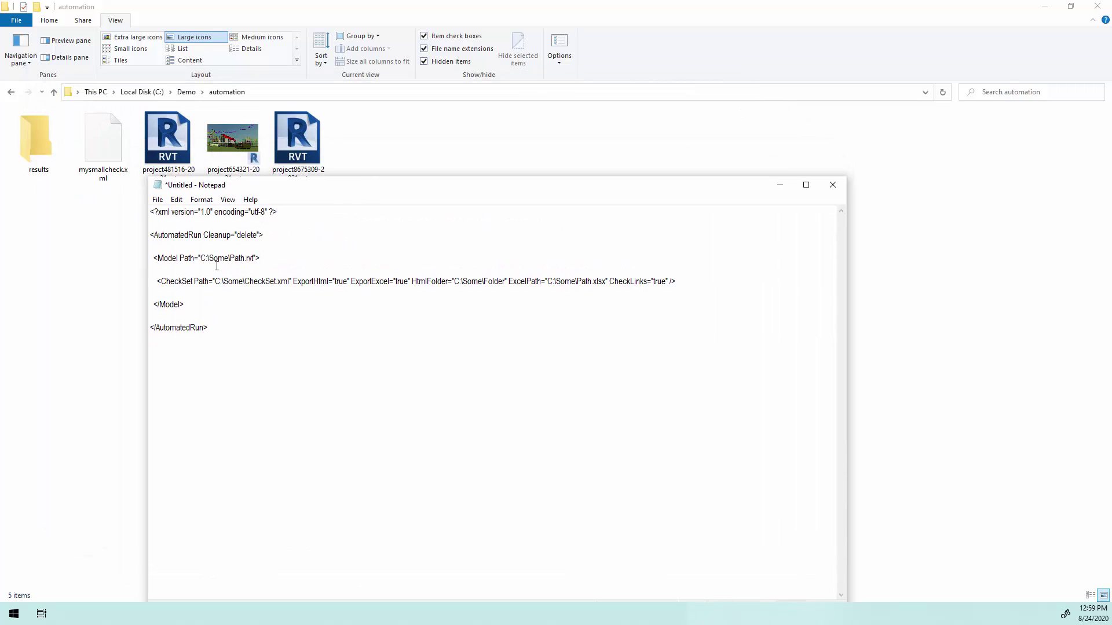
# Step: Set Model Path to C:\Demo\automation\project481516-2021.rvt, correcting the 'proejct' typo
pyautogui.moveTo(201, 258); pyautogui.dragTo(252, 260)
pyautogui.hotkey('ctrl', 'v')
pyautogui.write('\\proejct481516')
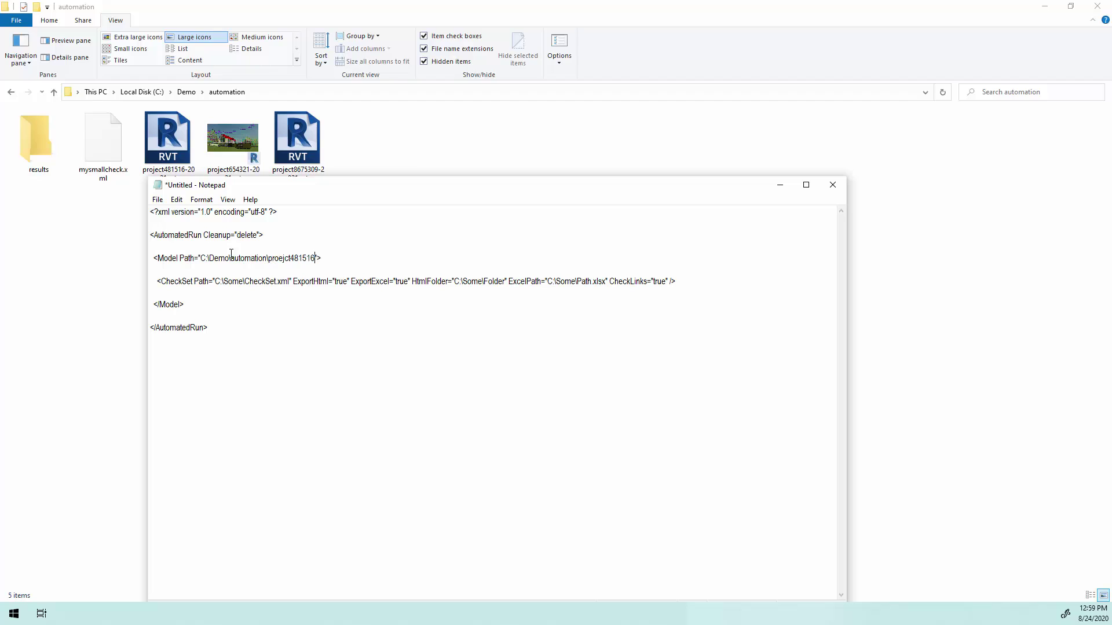
pyautogui.write('-2021.rvt')
pyautogui.moveTo(278, 257); pyautogui.dragTo(286, 256)
pyautogui.write('je')
# Step: Set CheckSet Path to C:\Demo\automation\mysmallcheck.xml
pyautogui.moveTo(216, 281); pyautogui.dragTo(290, 283)
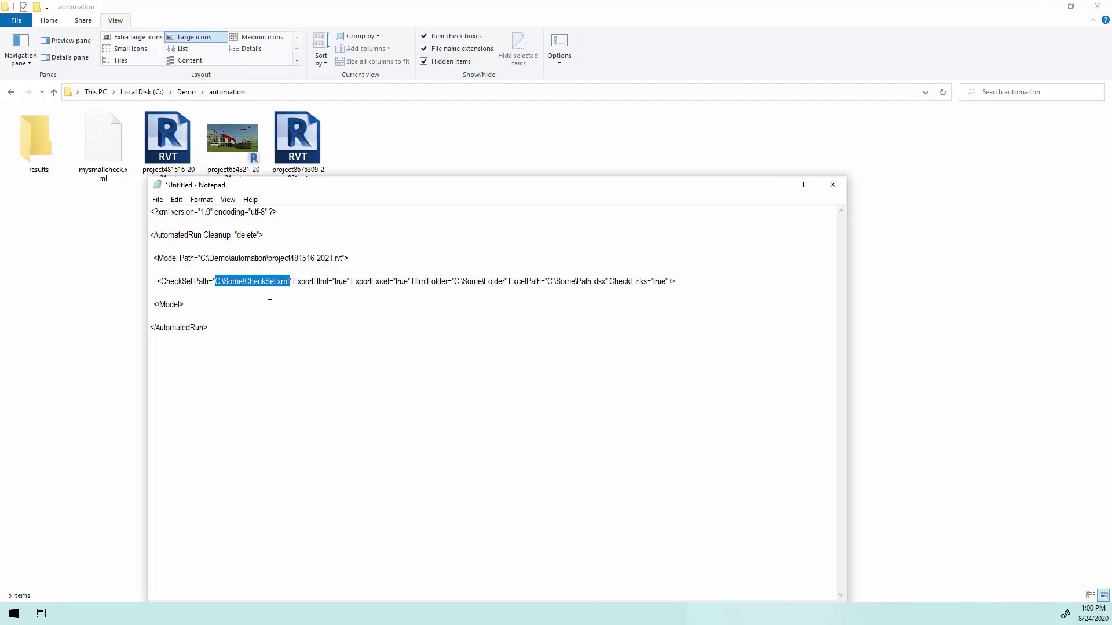
pyautogui.hotkey('ctrl', 'v')
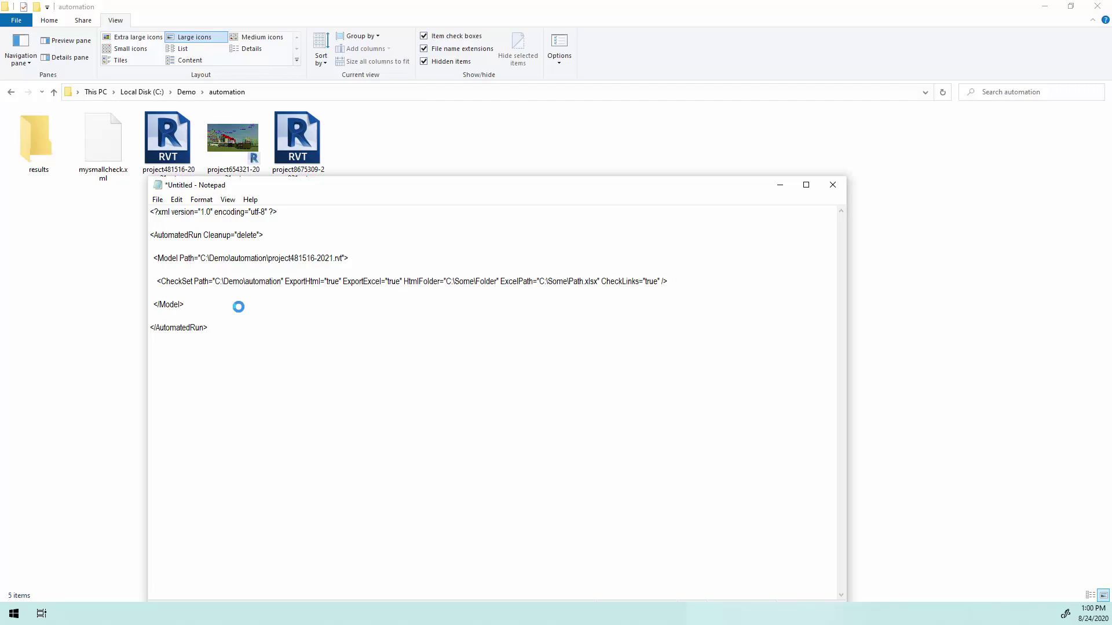
pyautogui.write('\\mysmallchec')
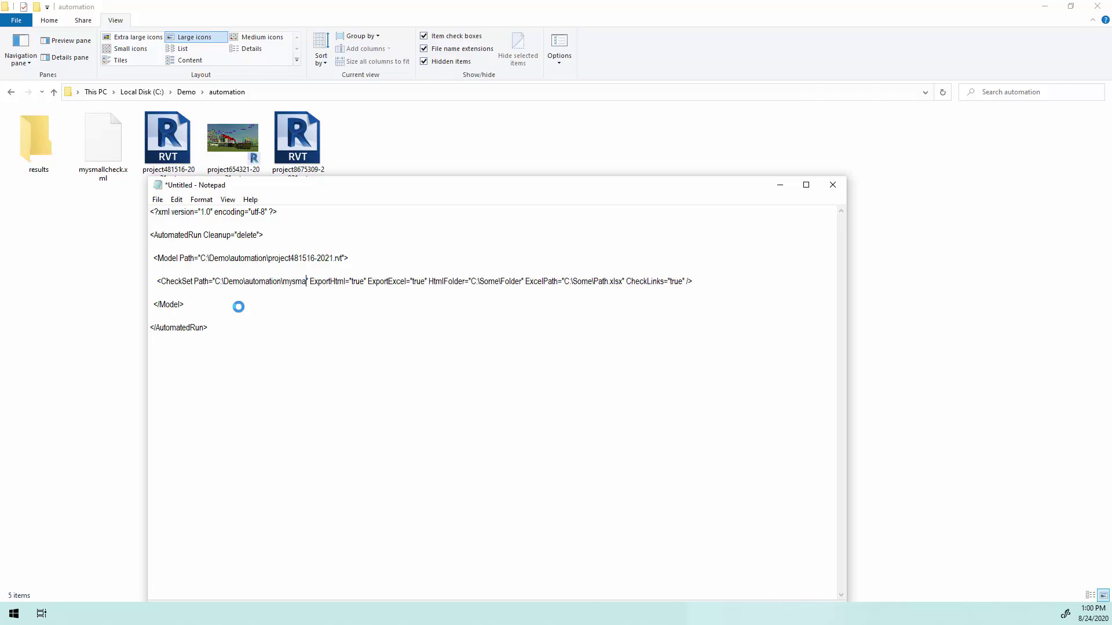
pyautogui.write('k.xml')
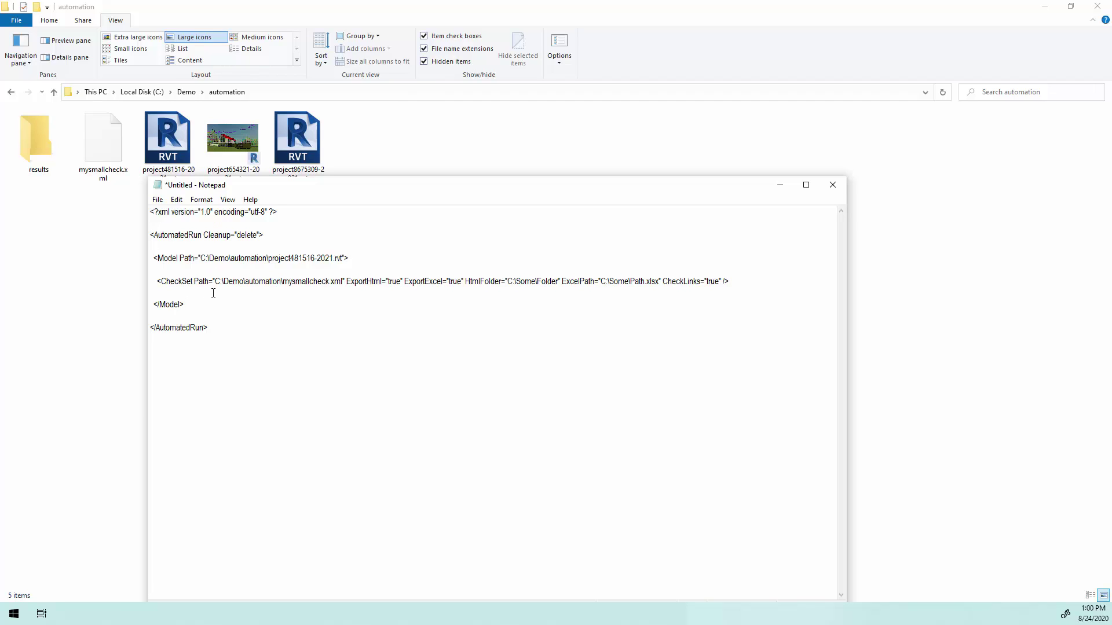
# Step: Change the ExportHtml value from true to false
pyautogui.click(214, 303)
pyautogui.doubleClick(392, 282)
pyautogui.moveTo(386, 281); pyautogui.dragTo(400, 281)
pyautogui.write('"false')
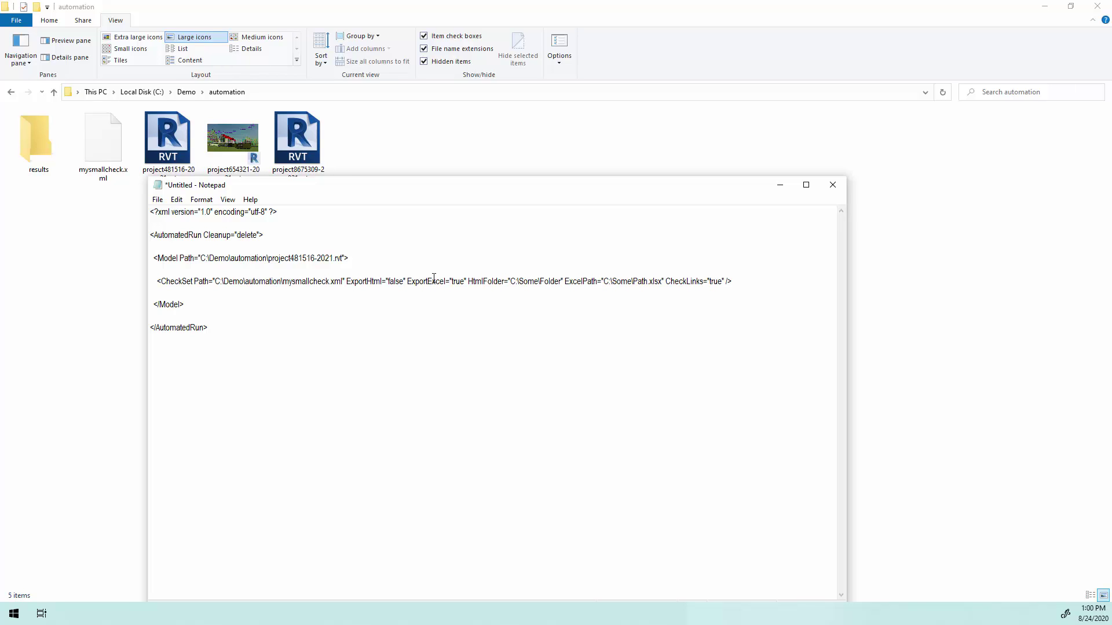
pyautogui.click(435, 281)
pyautogui.moveTo(468, 281); pyautogui.dragTo(565, 285)
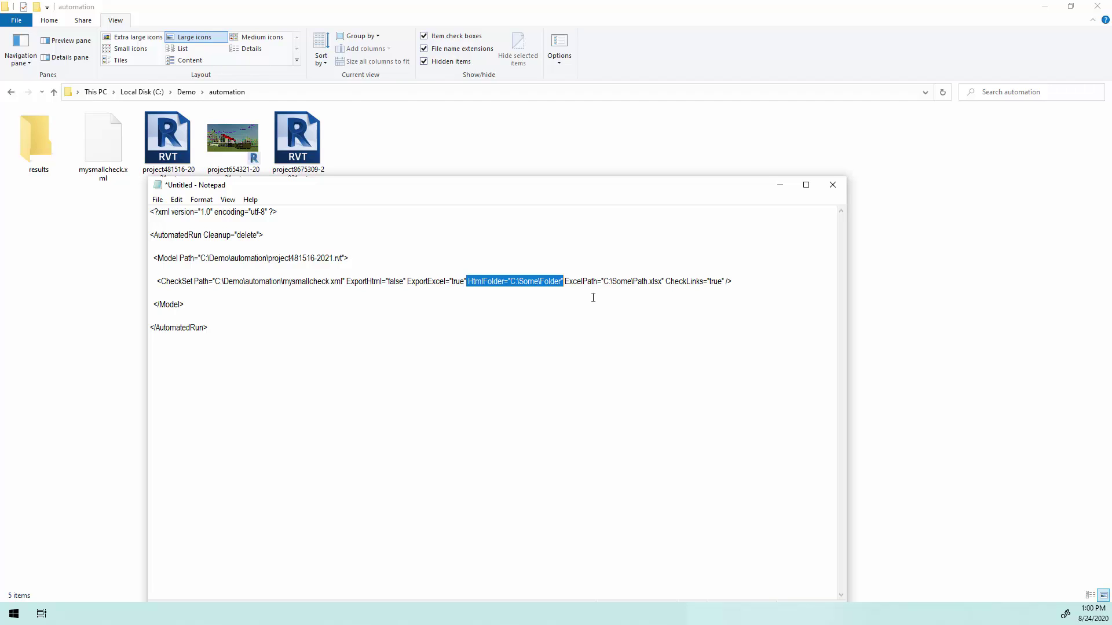
pyautogui.click(597, 280)
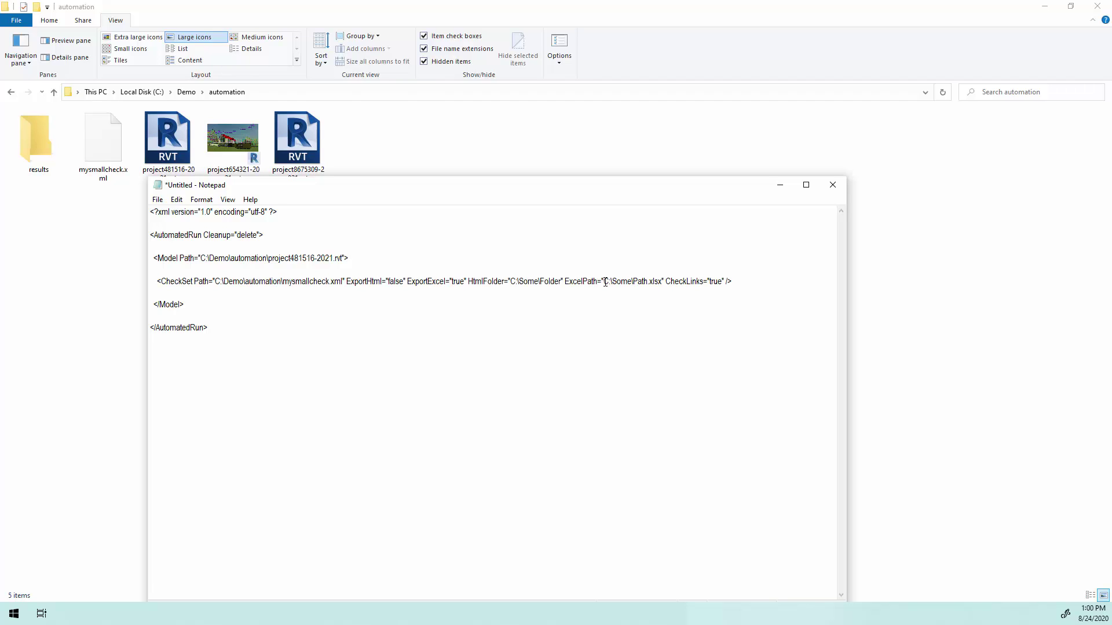
# Step: Set ExcelPath to C:\Demo\automation\results\481516.xlsx and CheckLinks to false
pyautogui.moveTo(604, 282); pyautogui.dragTo(662, 282)
pyautogui.hotkey('ctrl', 'v')
pyautogui.write('\\results\\')
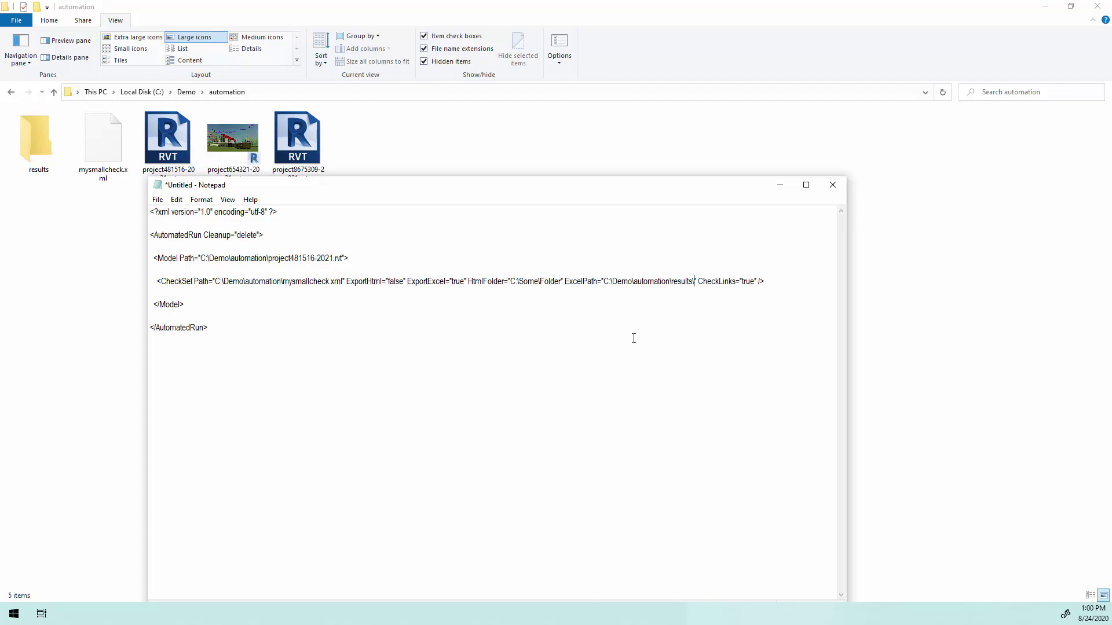
pyautogui.write('481516.xlsx')
pyautogui.moveTo(720, 284); pyautogui.dragTo(694, 283)
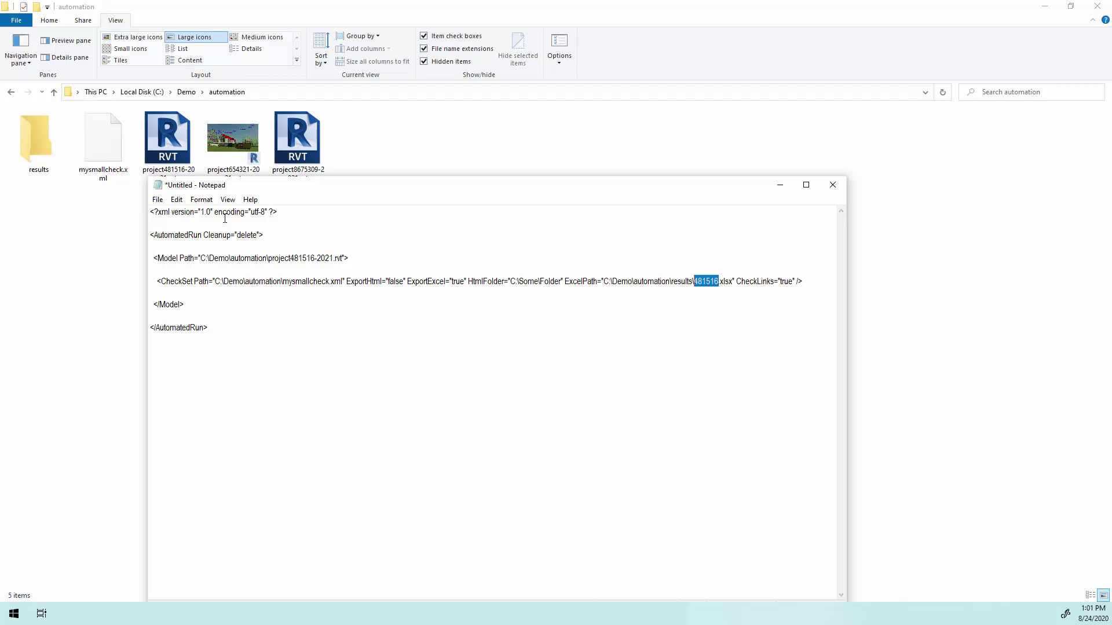
pyautogui.moveTo(150, 212); pyautogui.dragTo(222, 334)
pyautogui.click(230, 334)
pyautogui.doubleClick(781, 284)
pyautogui.write('false')
pyautogui.hotkey('alt', 'Tab')
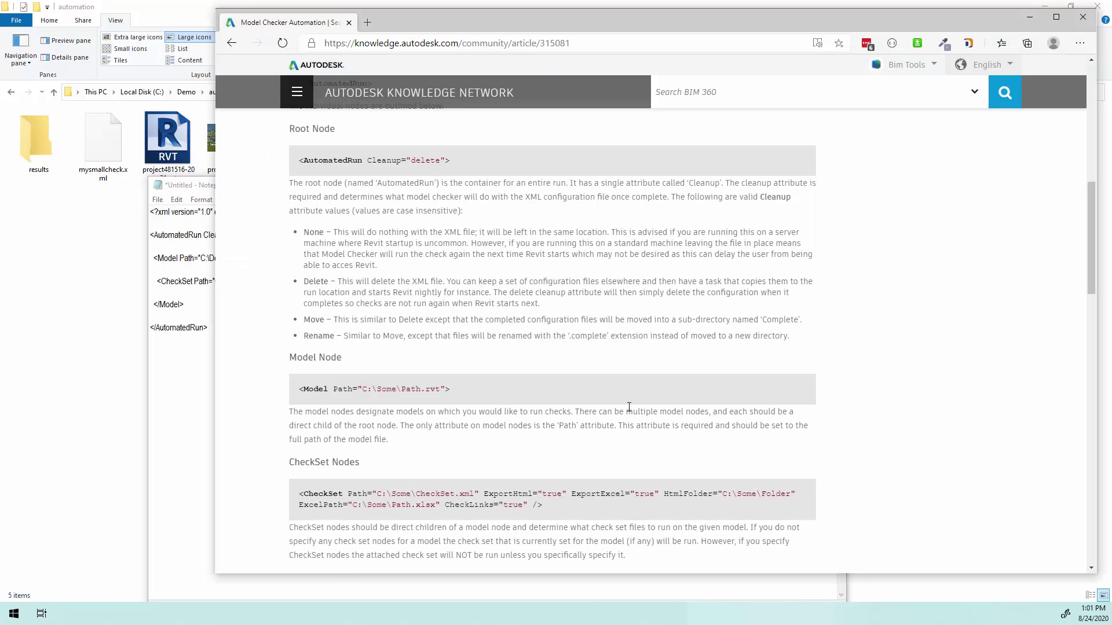
pyautogui.scroll(-4, 805, 369)
pyautogui.scroll(-2, 805, 370)
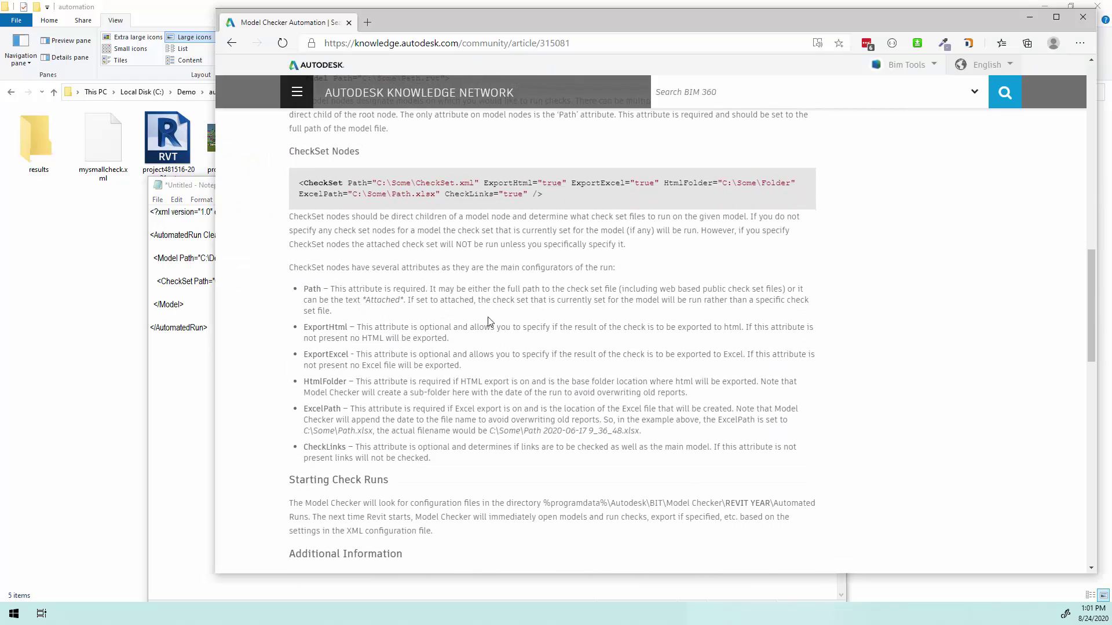
pyautogui.doubleClick(312, 288)
pyautogui.doubleClick(311, 326)
pyautogui.doubleClick(311, 355)
pyautogui.click(259, 374)
pyautogui.scroll(-3, 263, 325)
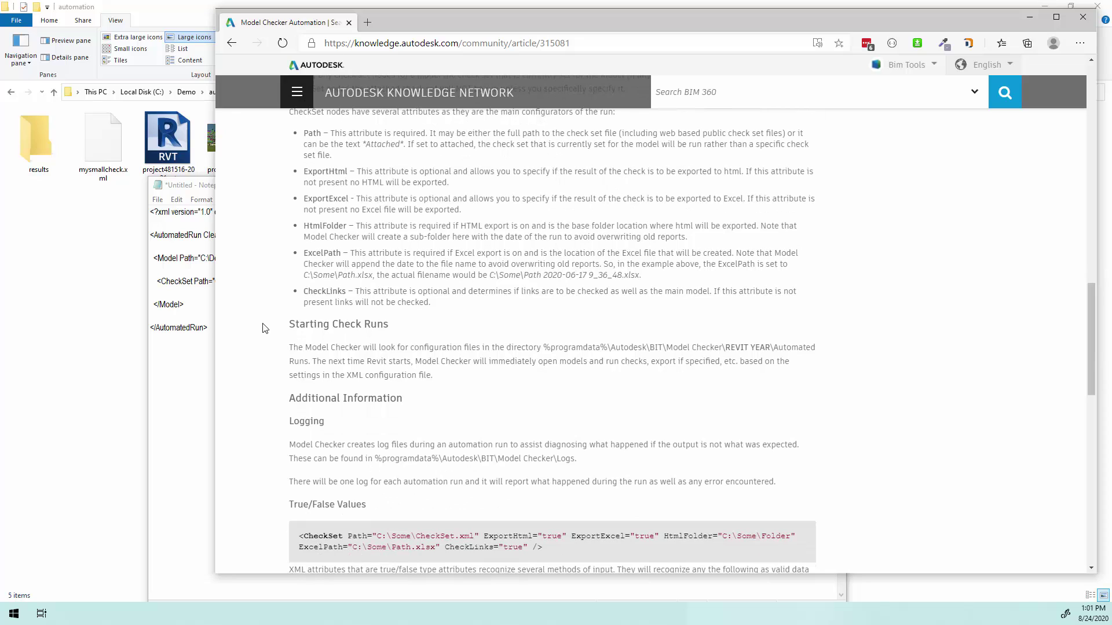
# Step: Copy the Model block and paste two duplicates below it
pyautogui.click(1029, 16)
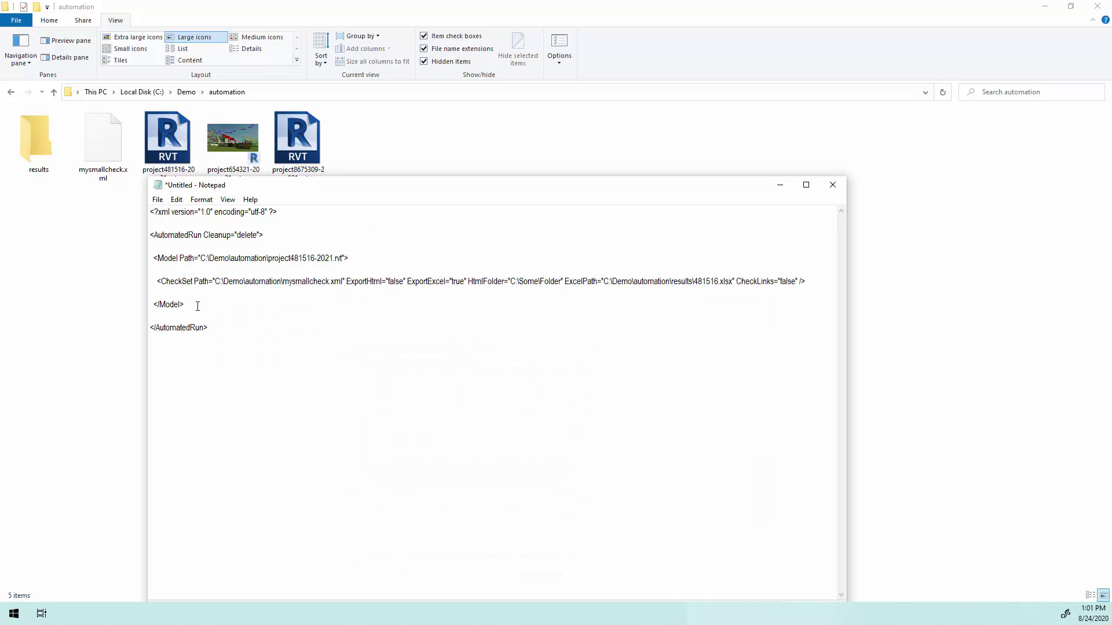
pyautogui.moveTo(197, 307); pyautogui.dragTo(145, 257)
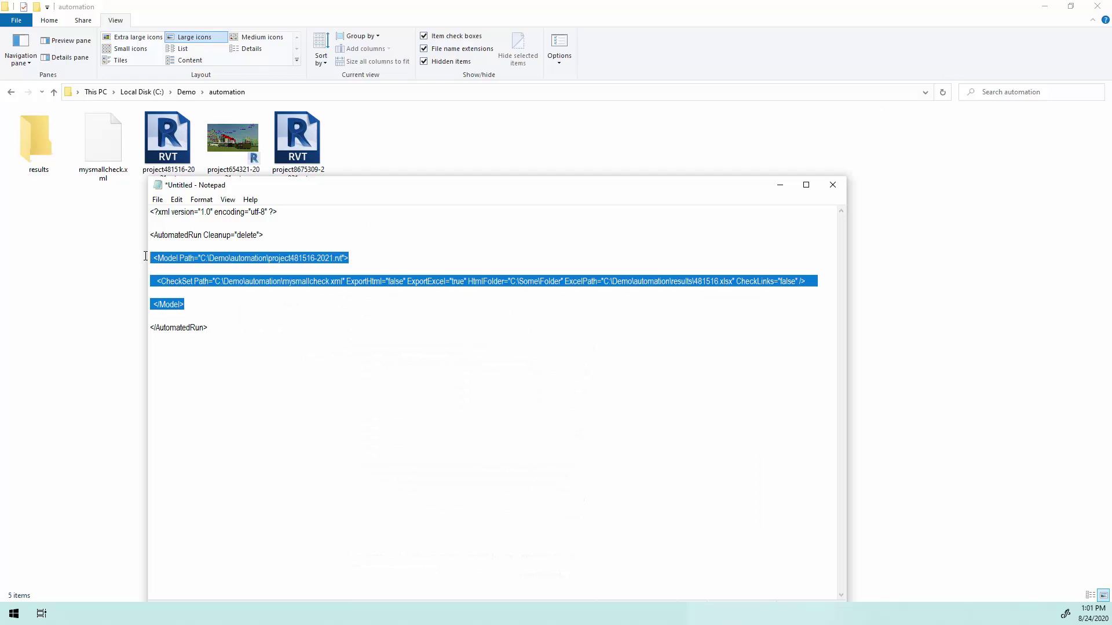
pyautogui.hotkey('ctrl', 'c')
pyautogui.click(201, 307)
pyautogui.press('Return')
pyautogui.press('Return')
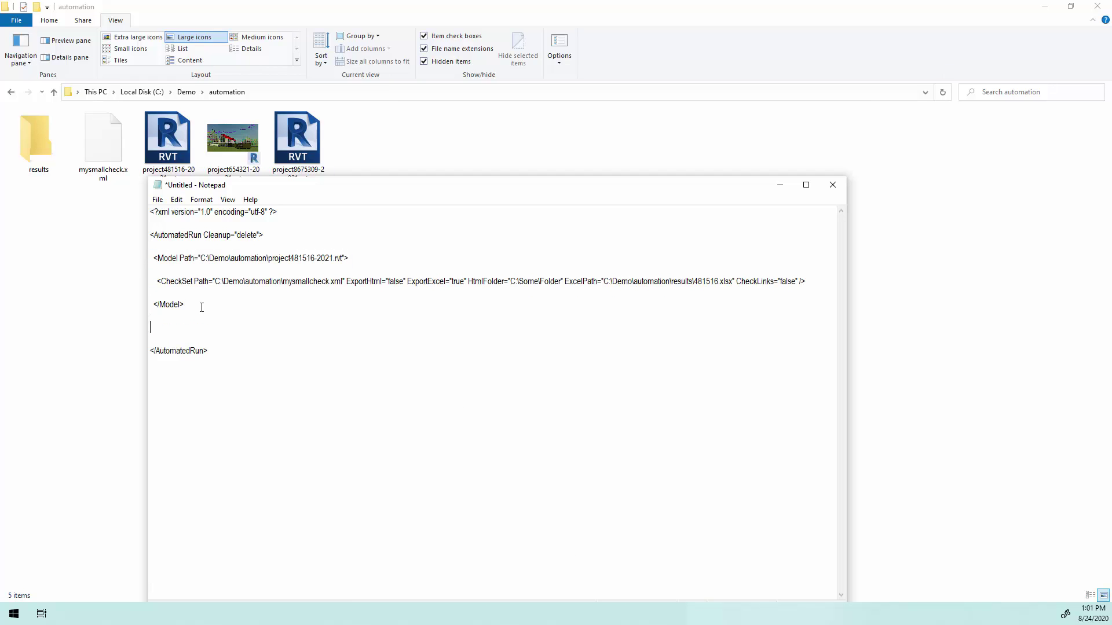
pyautogui.hotkey('ctrl', 'v')
pyautogui.press('Return')
pyautogui.press('Return')
pyautogui.hotkey('ctrl', 'v')
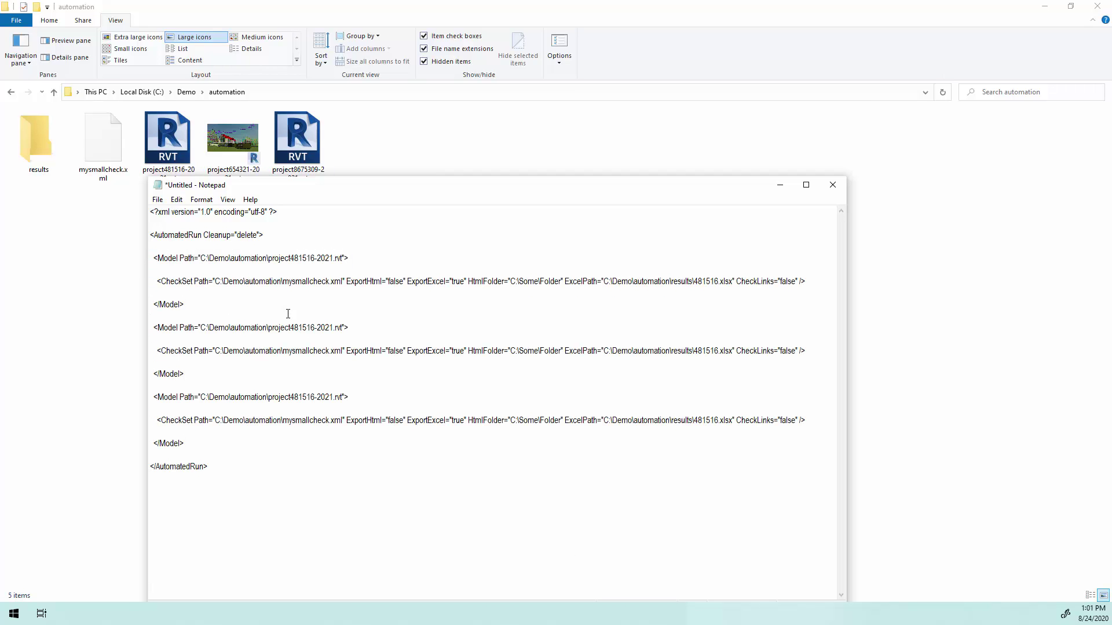
# Step: Change the copies' project numbers to 654321 and 8675309 in model paths and results files
pyautogui.moveTo(290, 327); pyautogui.dragTo(315, 327)
pyautogui.write('654321')
pyautogui.moveTo(693, 351); pyautogui.dragTo(721, 351)
pyautogui.write('654321')
pyautogui.moveTo(290, 396); pyautogui.dragTo(317, 396)
pyautogui.write('8675309')
pyautogui.moveTo(695, 420); pyautogui.dragTo(718, 420)
pyautogui.write('8675309')
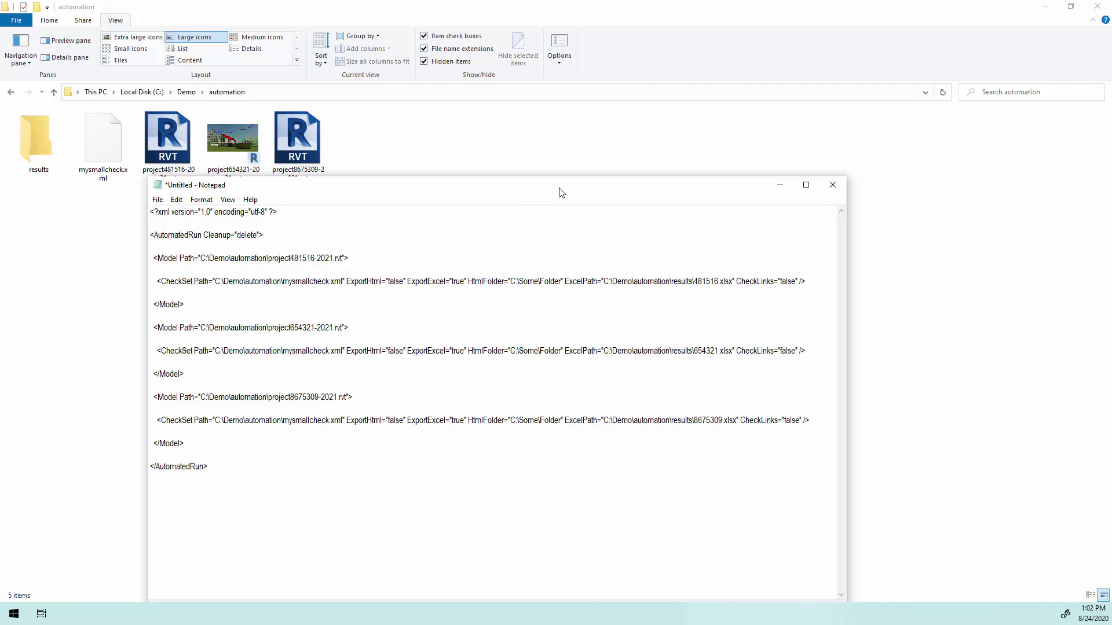
pyautogui.moveTo(558, 189); pyautogui.dragTo(580, 99)
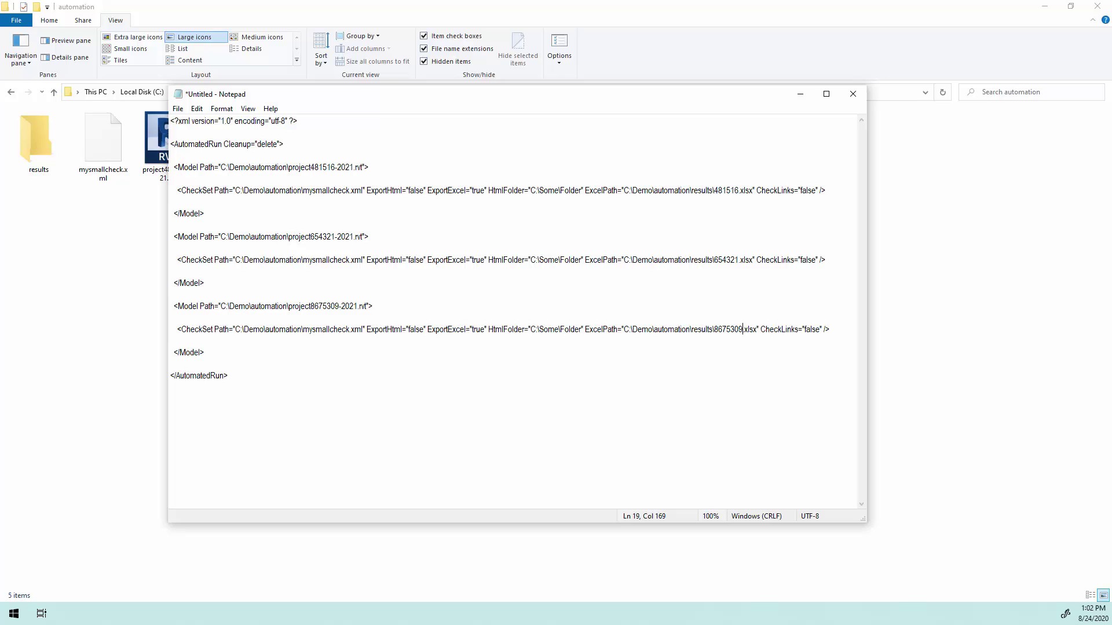
pyautogui.hotkey('alt', 'Tab')
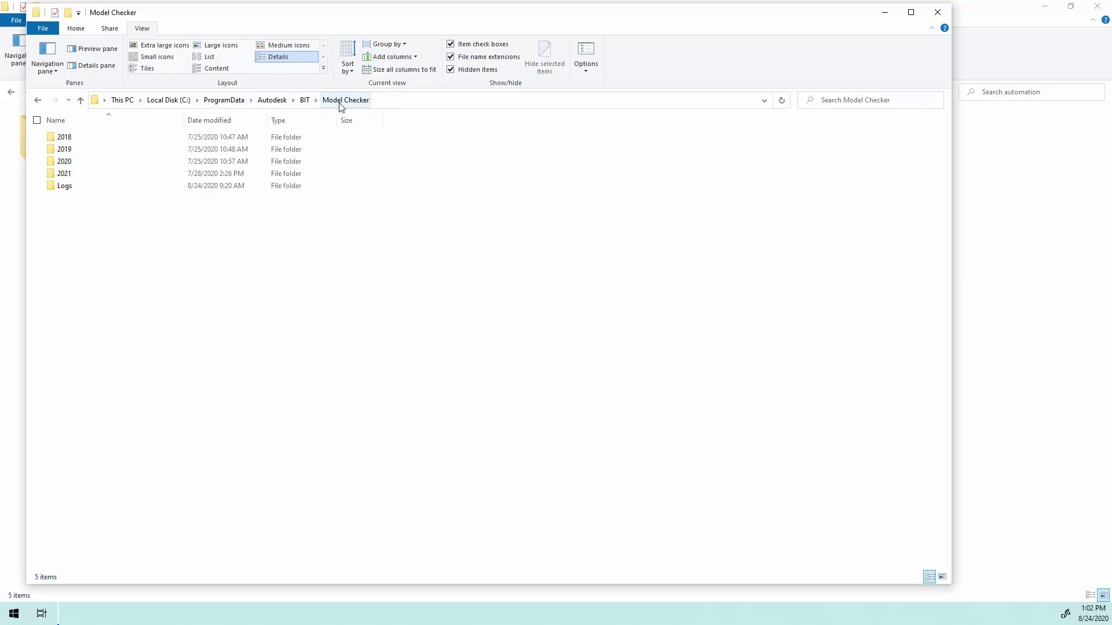
# Step: Open 2021 > Automated Runs and select the folder path in the address bar
pyautogui.doubleClick(65, 174)
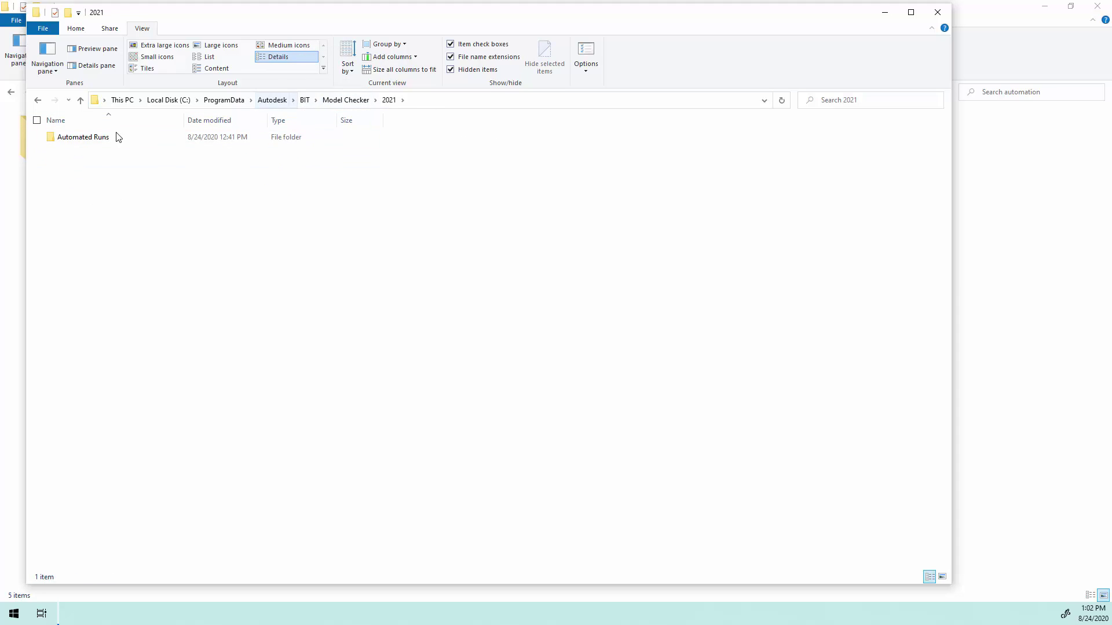
pyautogui.doubleClick(104, 139)
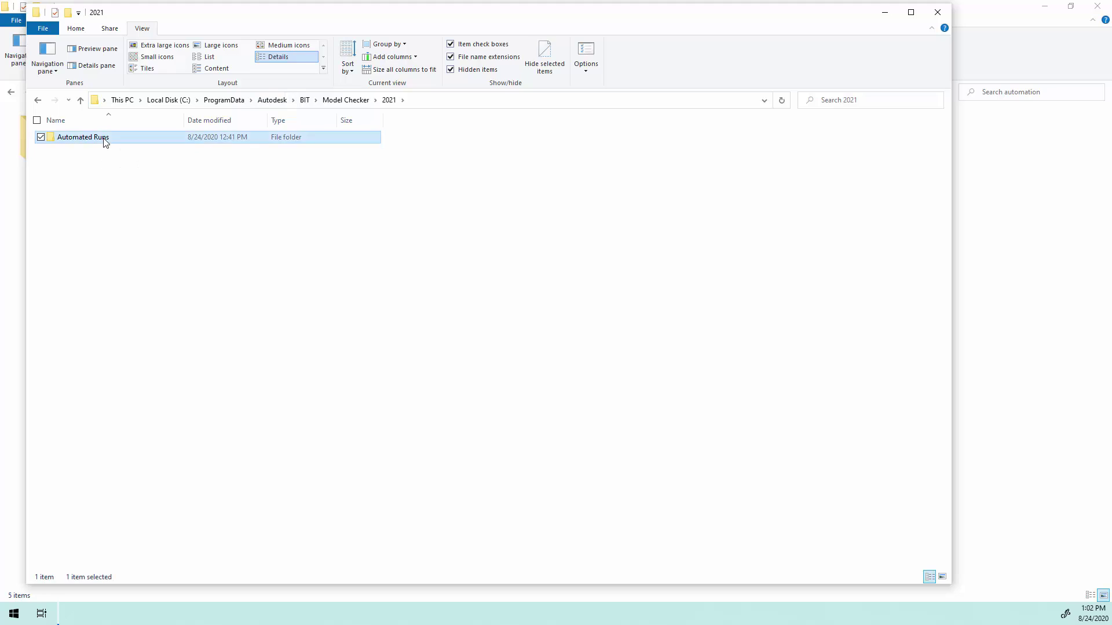
pyautogui.click(503, 101)
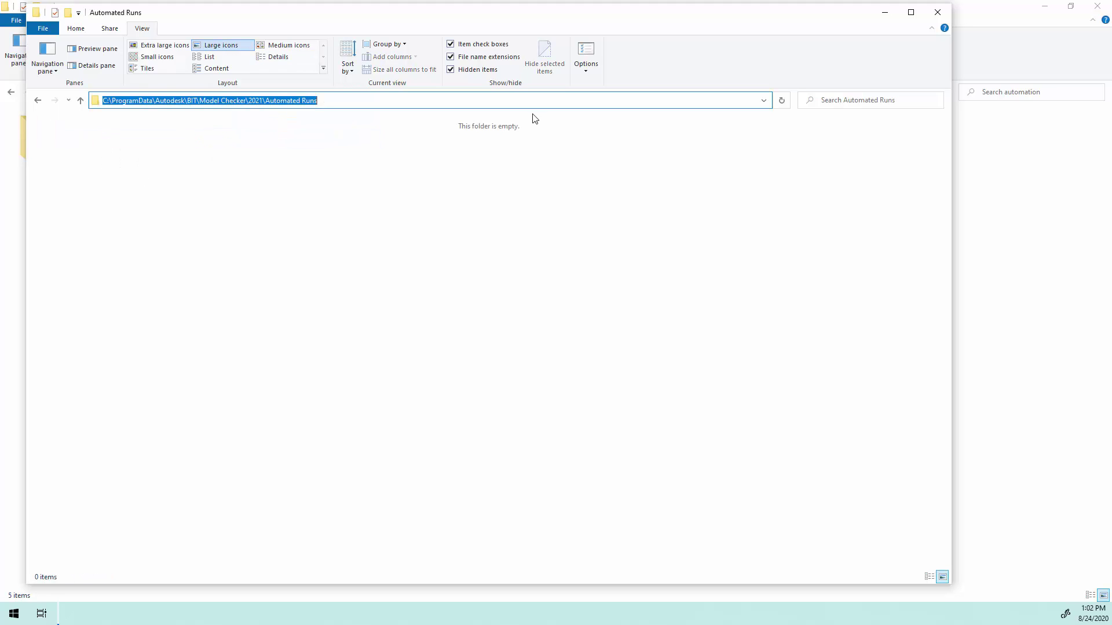
# Step: Start Save As and go to the pasted Automated Runs folder path
pyautogui.click(885, 13)
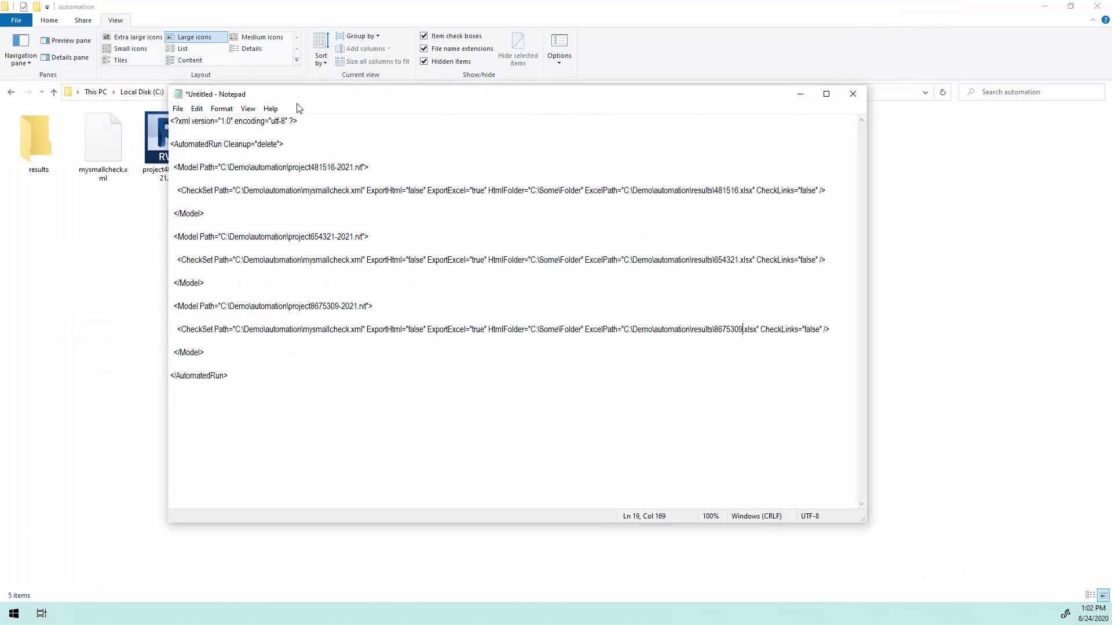
pyautogui.click(177, 109)
pyautogui.click(199, 161)
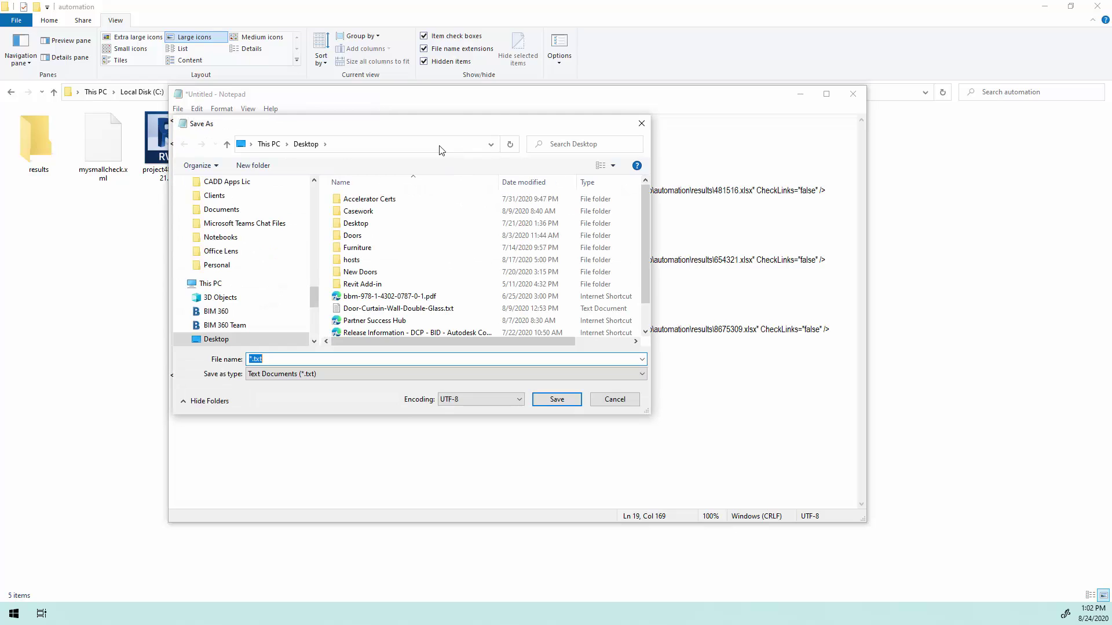
pyautogui.click(430, 147)
pyautogui.hotkey('ctrl', 'v')
pyautogui.press('Return')
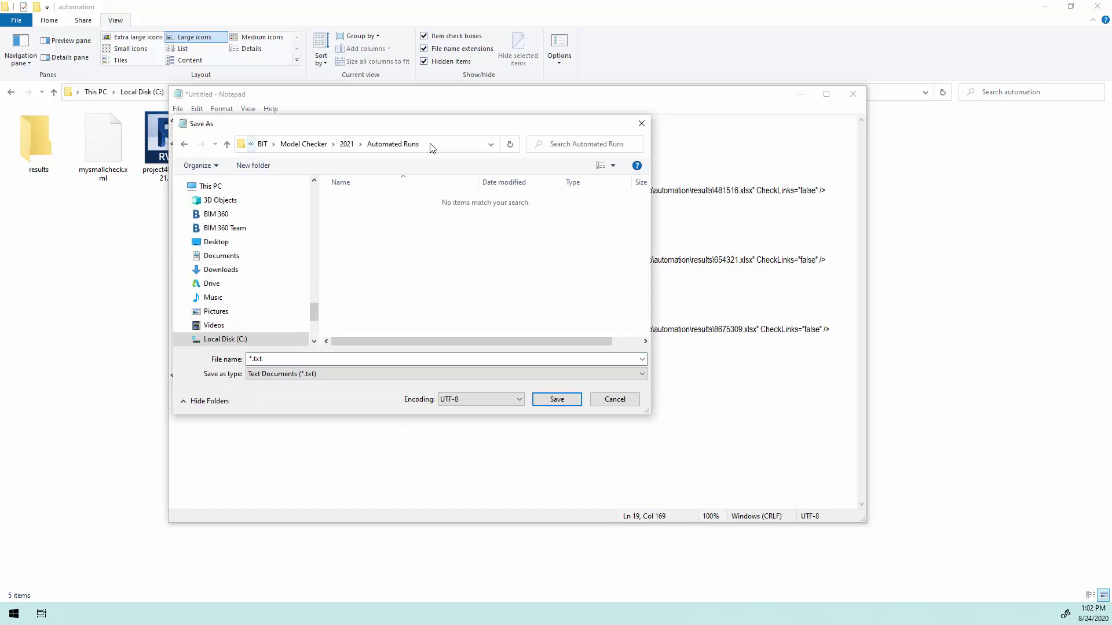
# Step: Name the file mca.xml and save it
pyautogui.click(257, 359)
pyautogui.click(253, 359)
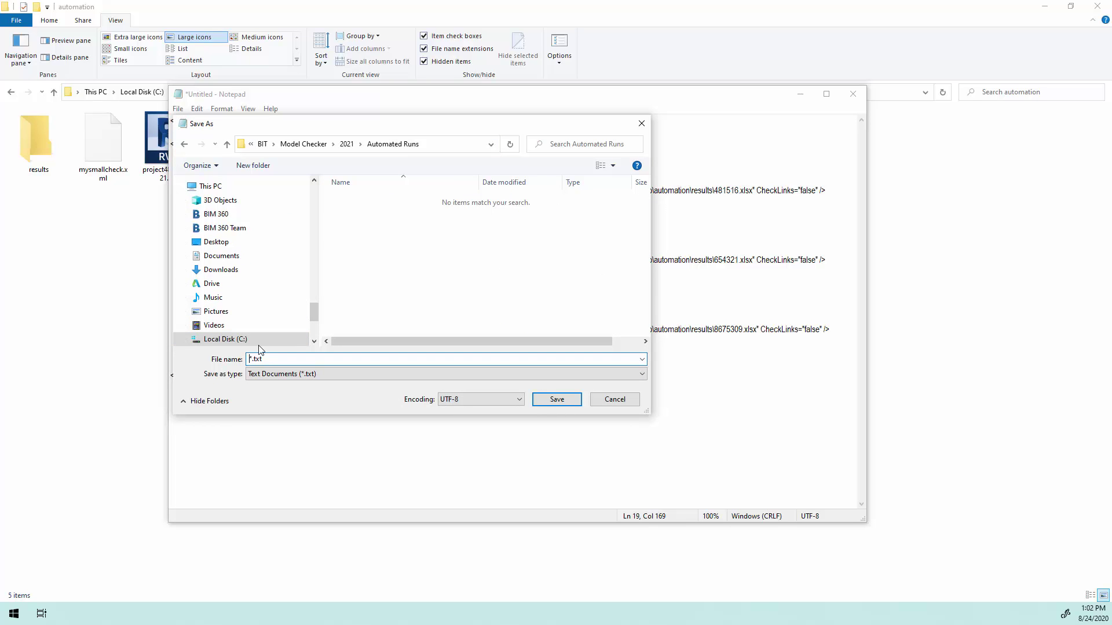
pyautogui.press('BackSpace')
pyautogui.write('mca')
pyautogui.press('Delete')
pyautogui.write('.xml')
pyautogui.click(556, 399)
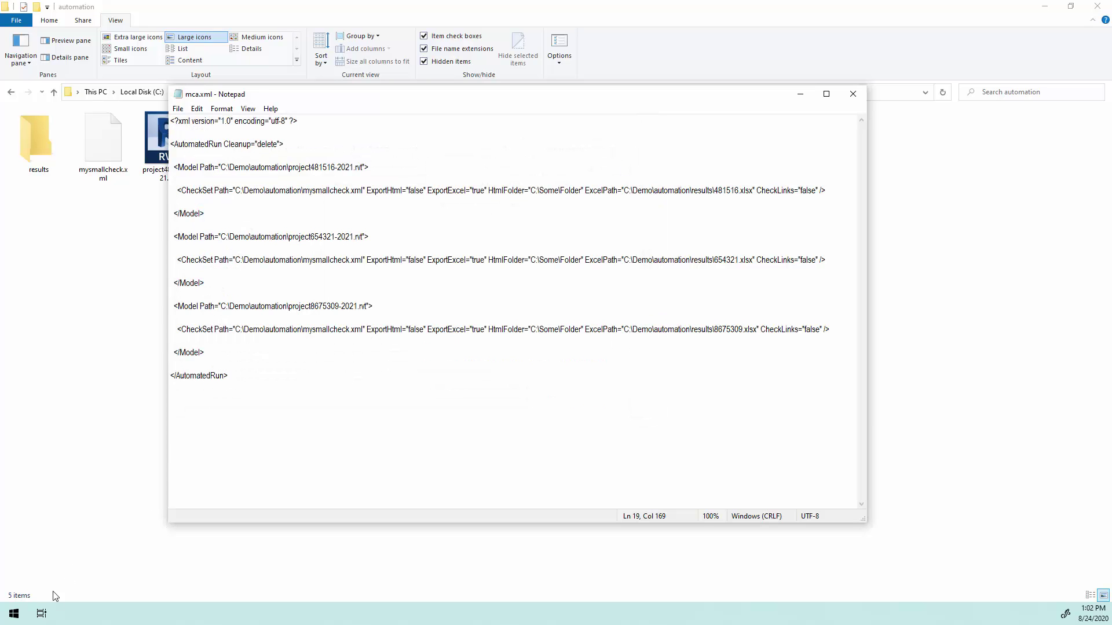
pyautogui.click(70, 613)
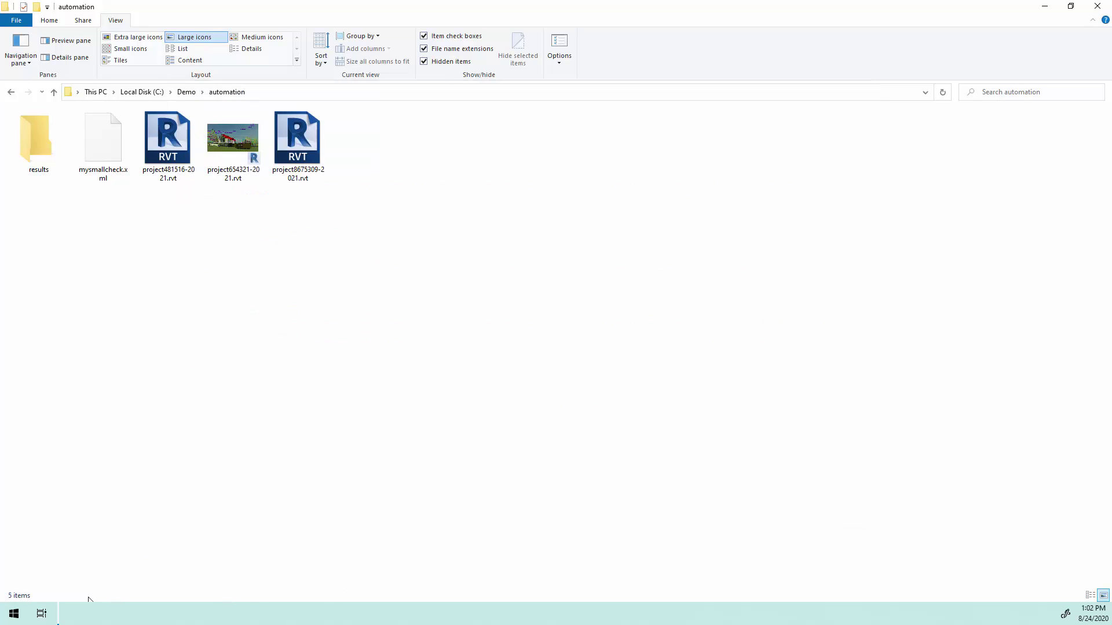
# Step: Close the Notepad window from its taskbar thumbnail
pyautogui.click(55, 579)
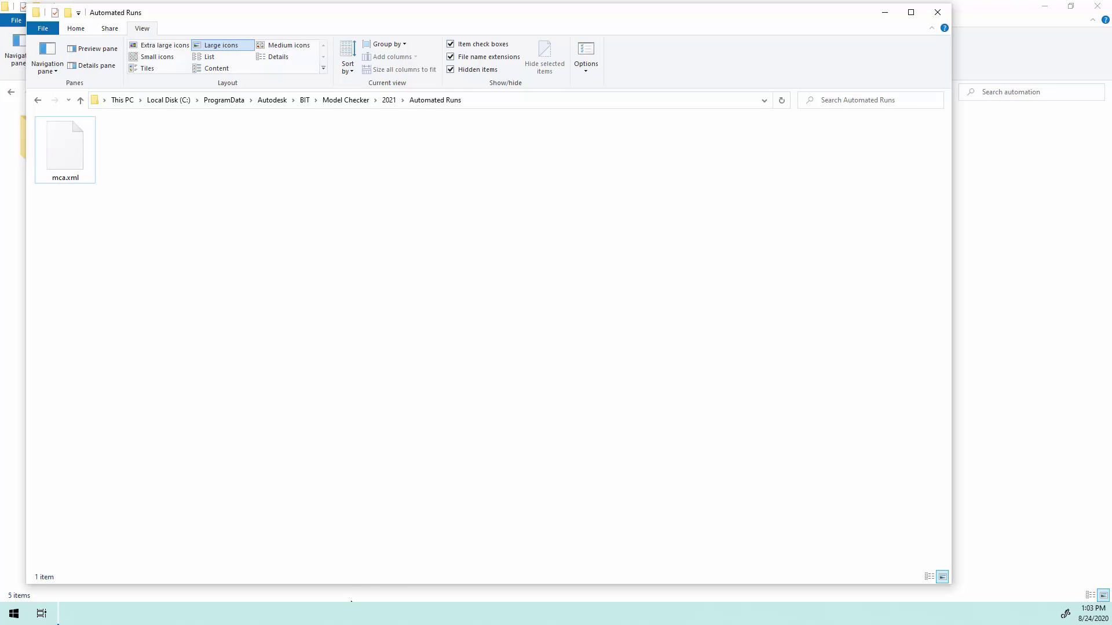
pyautogui.moveTo(345, 613)
pyautogui.click(396, 526)
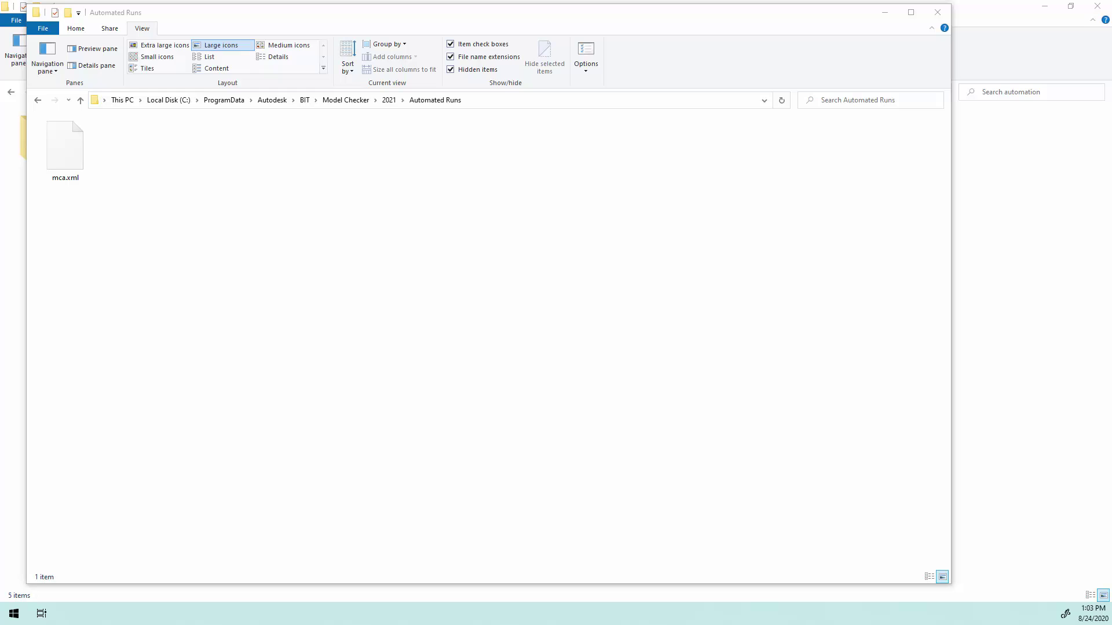
# Step: Open the results folder, restore its window, and size it beside Automated Runs
pyautogui.click(990, 50)
pyautogui.doubleClick(46, 167)
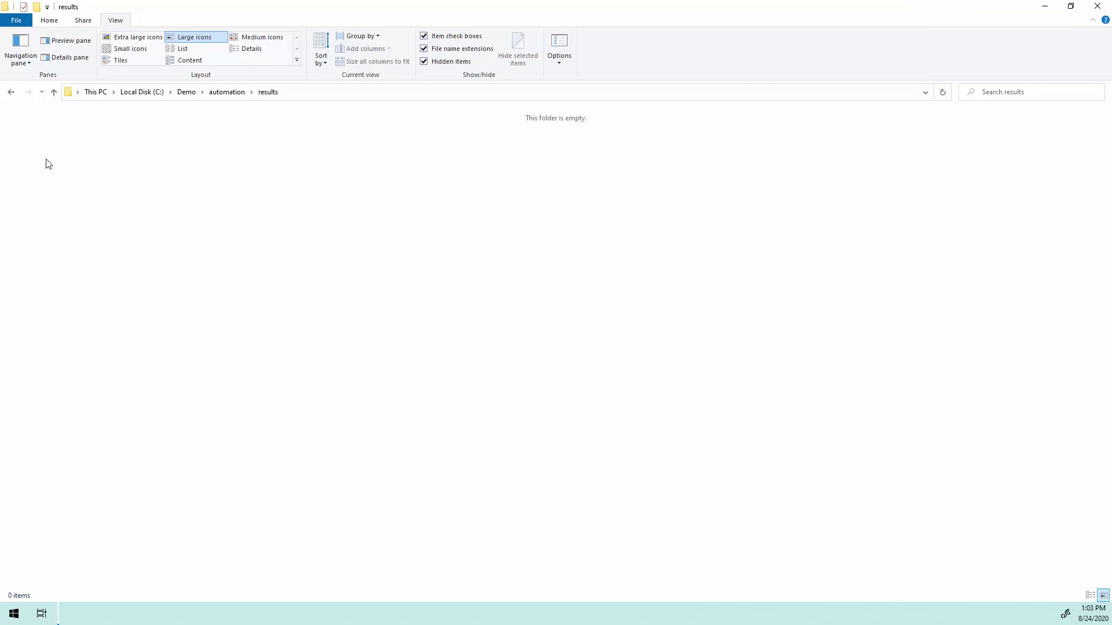
pyautogui.doubleClick(158, 10)
pyautogui.moveTo(177, 18); pyautogui.dragTo(331, 30)
pyautogui.moveTo(152, 207); pyautogui.dragTo(398, 206)
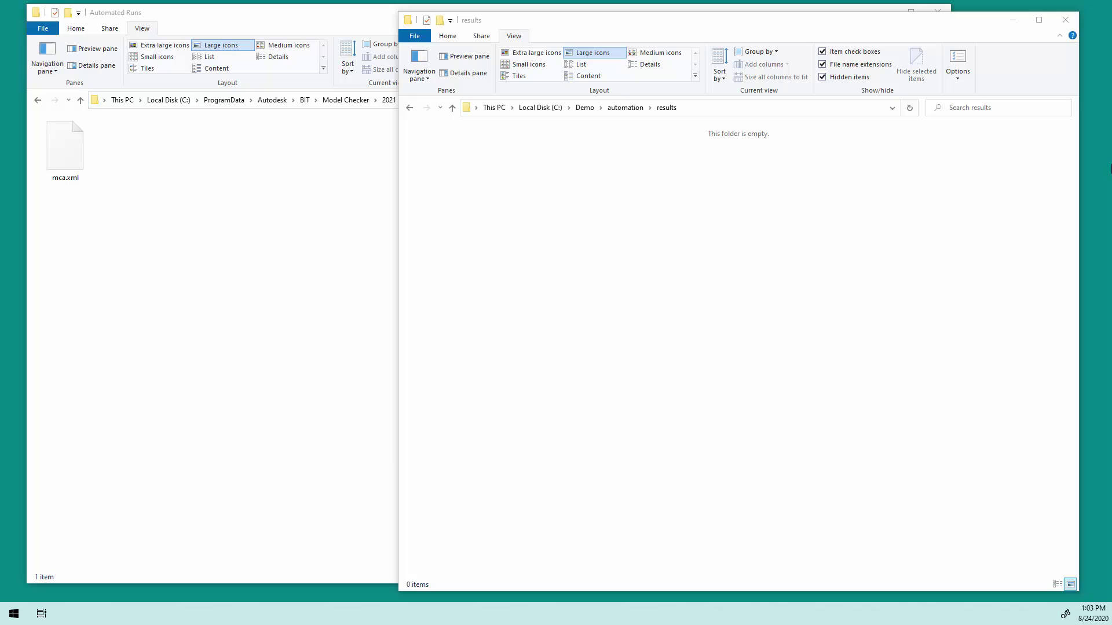
# Step: Bring the results folder forward to watch the 481516, 654321 and 8675309 .xlsx files appear
pyautogui.click(977, 32)
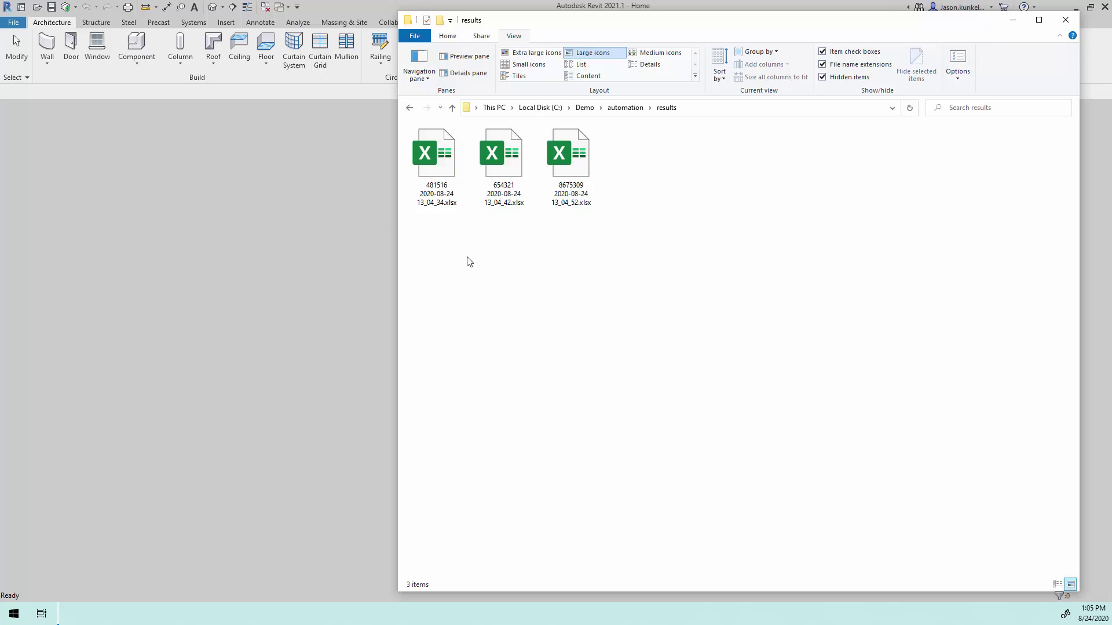
# Step: Show Revit's Home page of recent models and families, then exit Revit
pyautogui.click(363, 7)
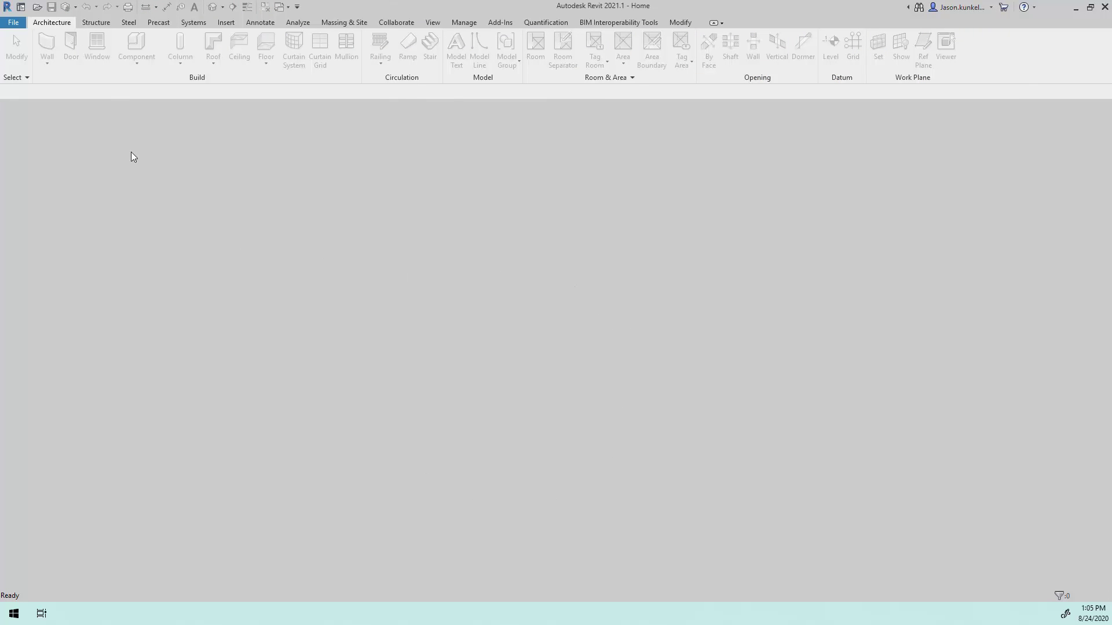
pyautogui.click(22, 8)
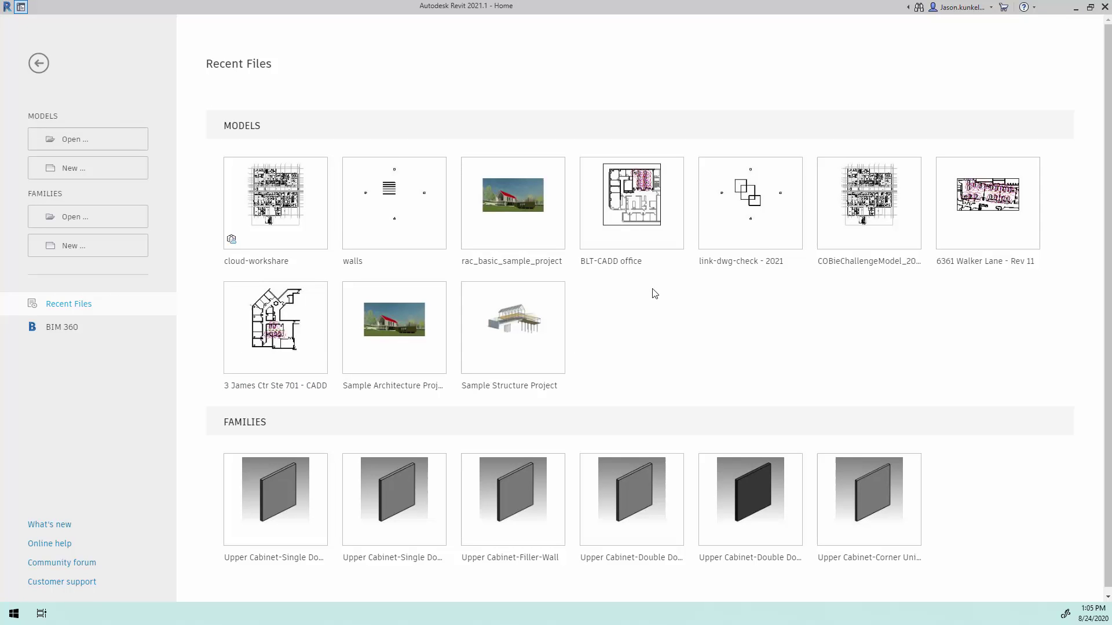
pyautogui.click(1104, 7)
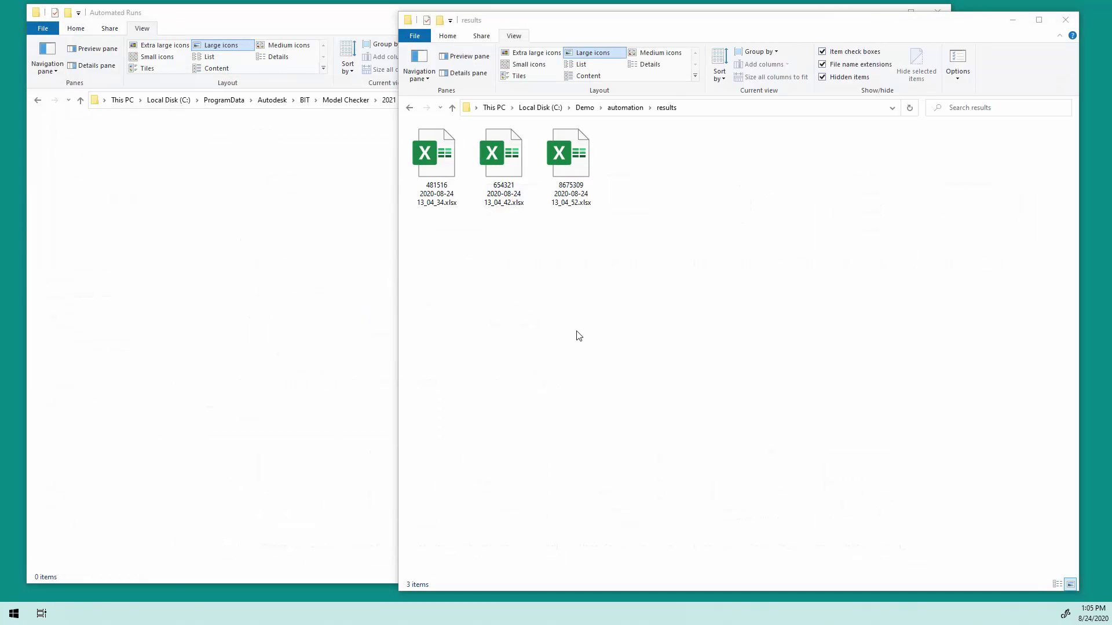
# Step: Confirm Automated Runs is empty and the results folder holds three spreadsheets, then go up to Model Checker
pyautogui.click(271, 20)
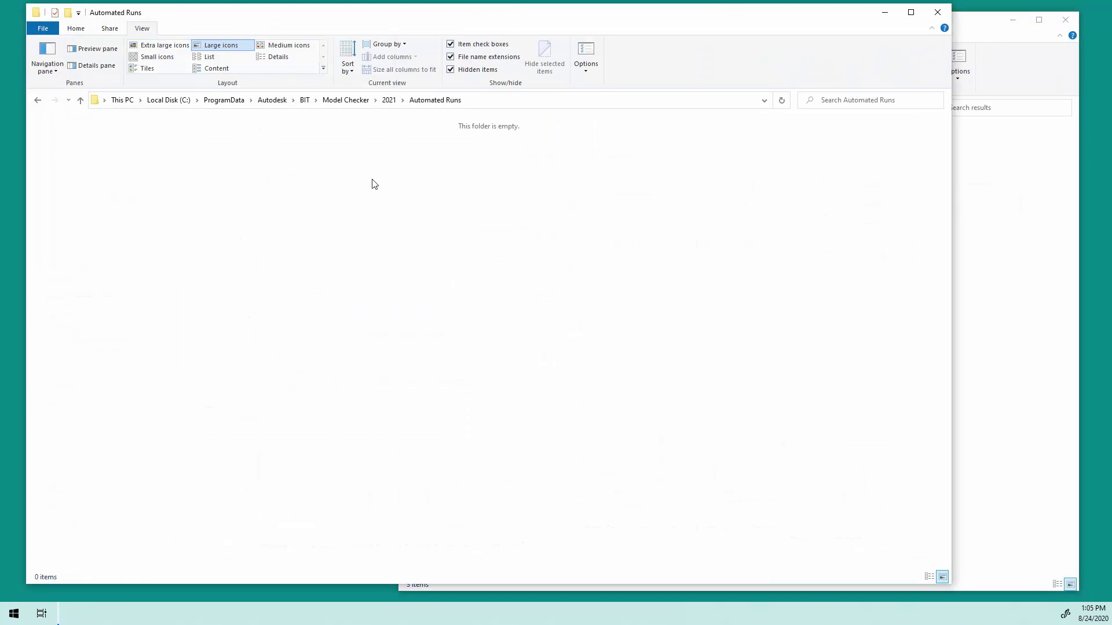
pyautogui.click(435, 102)
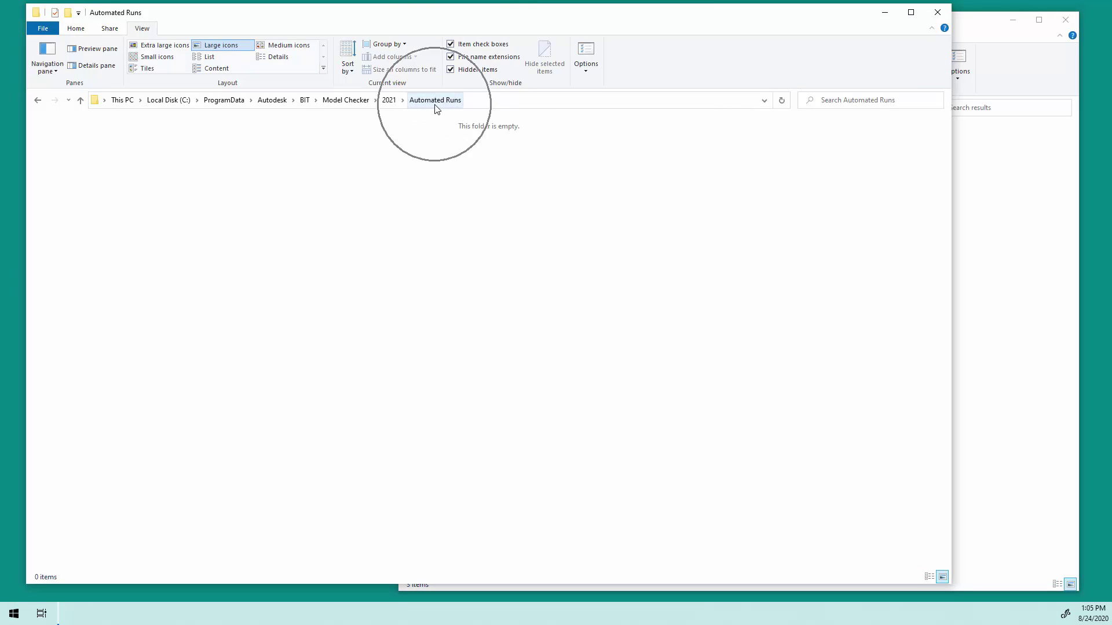
pyautogui.click(105, 147)
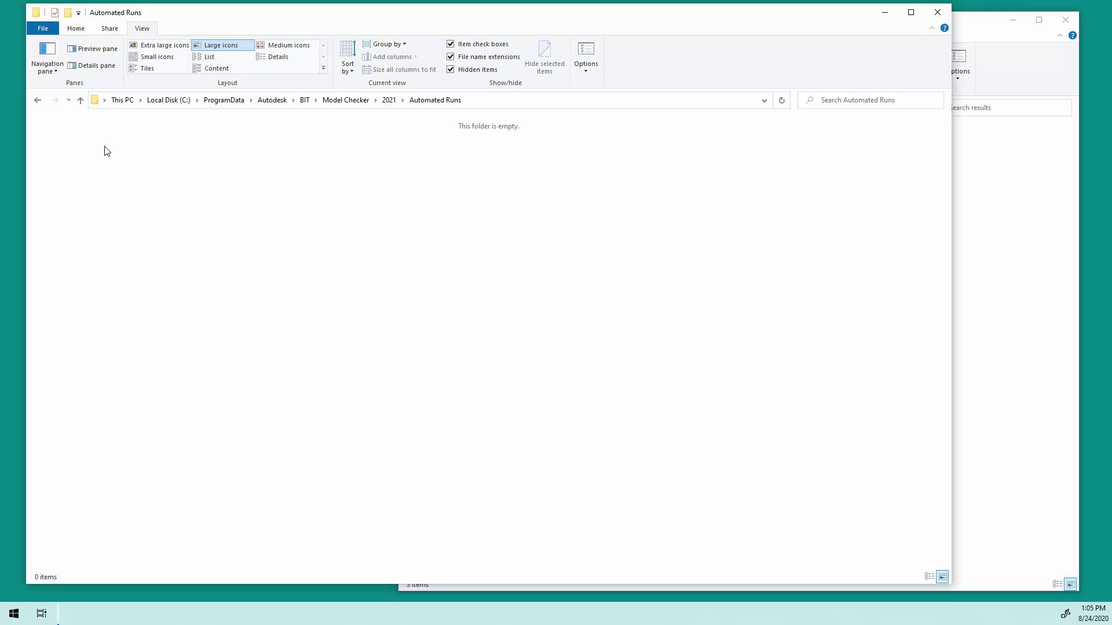
pyautogui.click(971, 35)
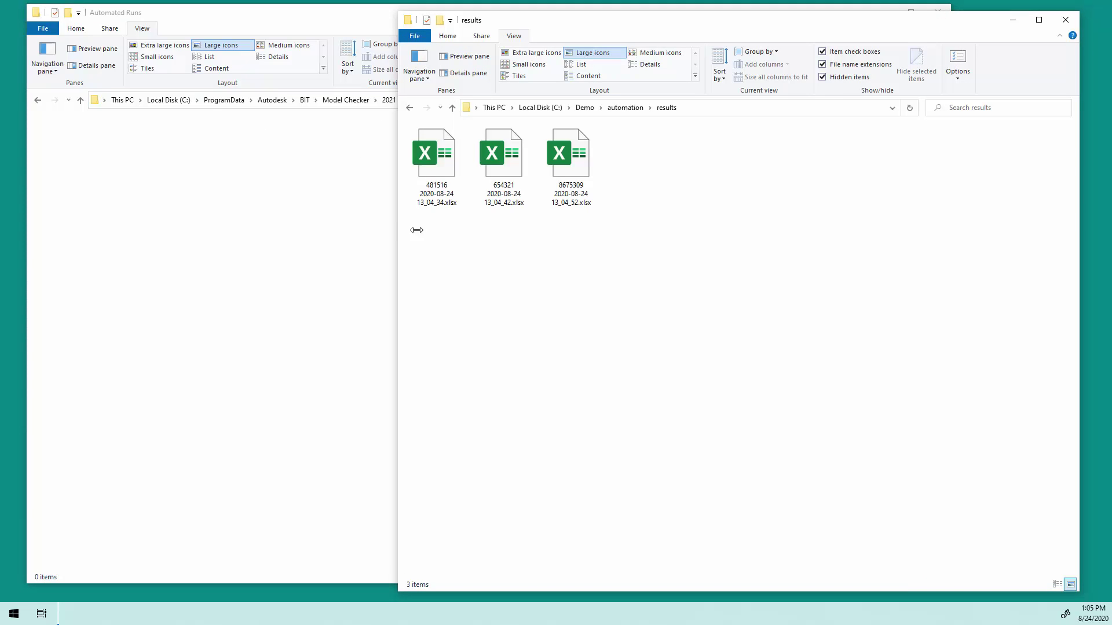
pyautogui.click(348, 22)
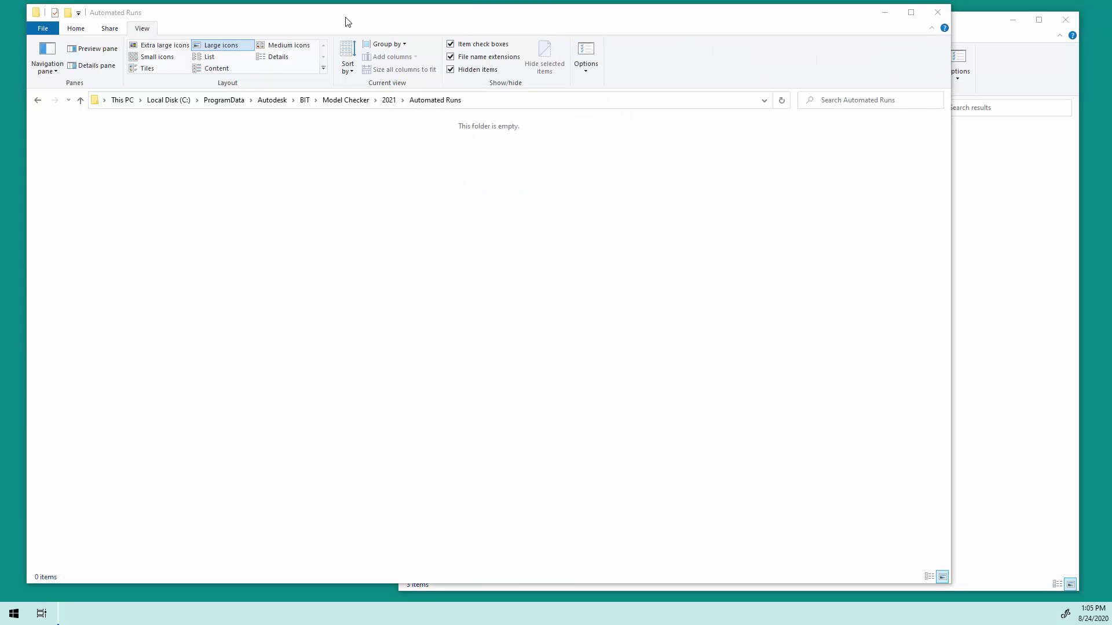
pyautogui.click(340, 102)
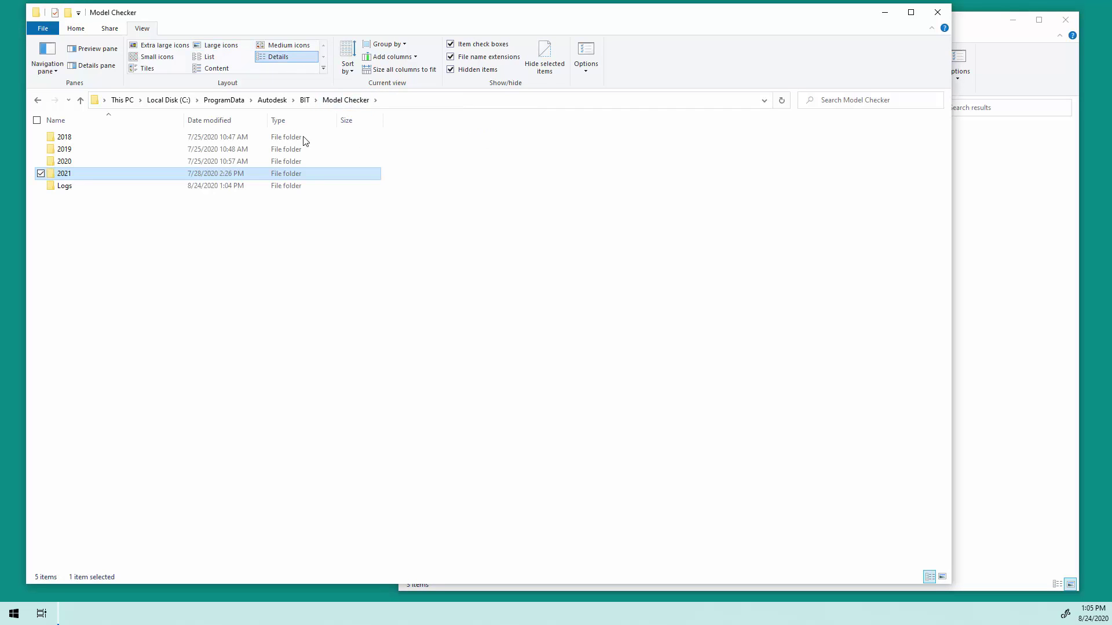
pyautogui.doubleClick(68, 188)
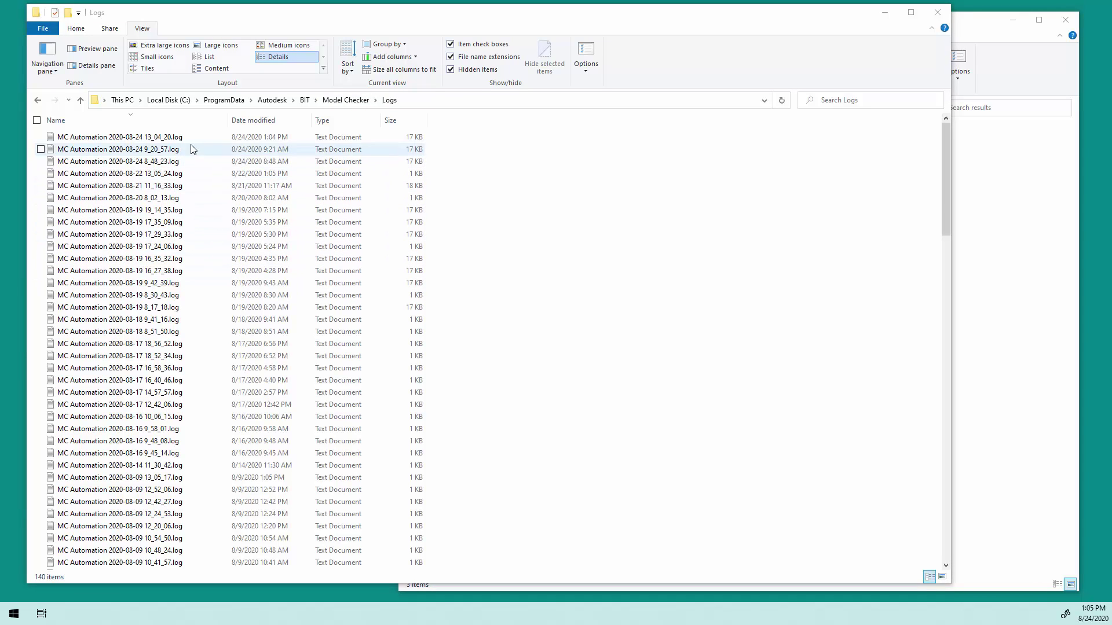
pyautogui.doubleClick(153, 139)
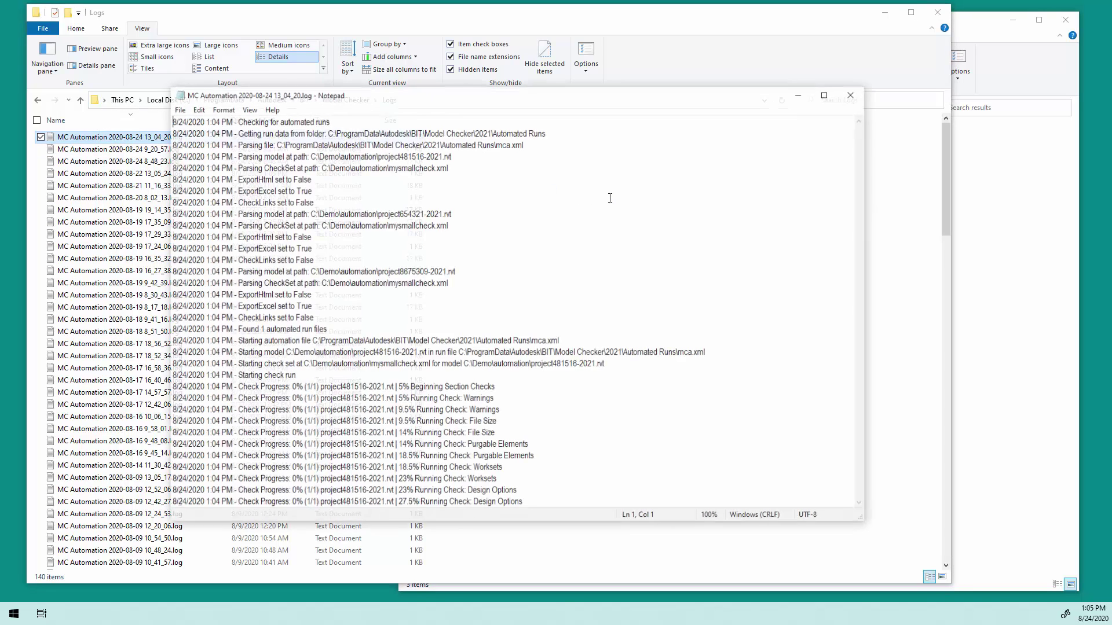
pyautogui.moveTo(863, 145)
pyautogui.mouseDown()
pyautogui.moveTo(857, 467)
pyautogui.moveTo(860, 133)
pyautogui.mouseUp()
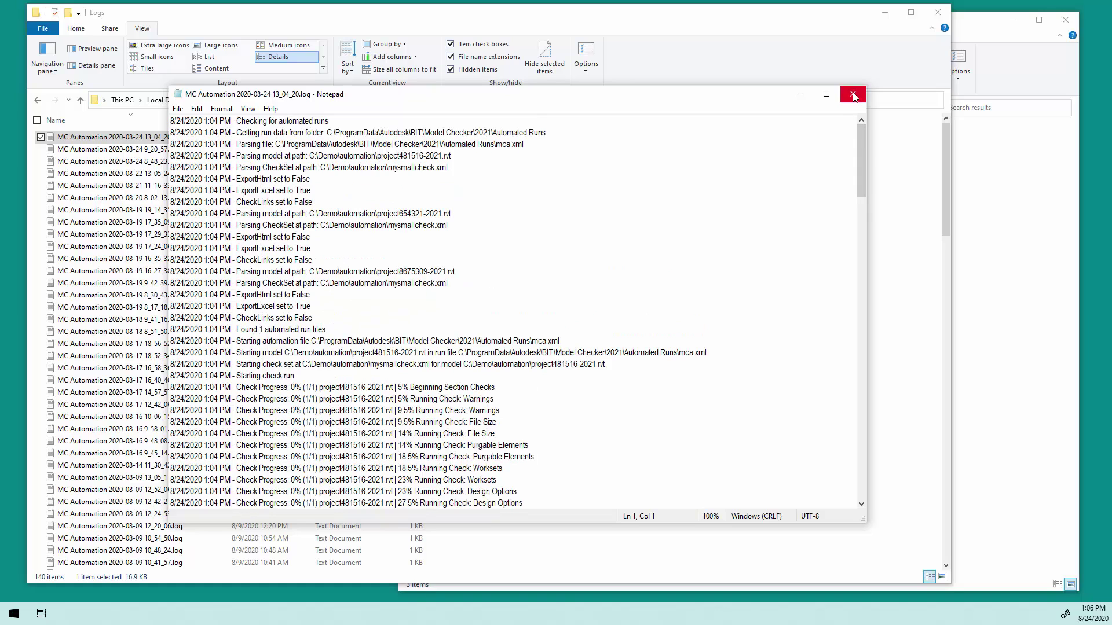
pyautogui.click(853, 95)
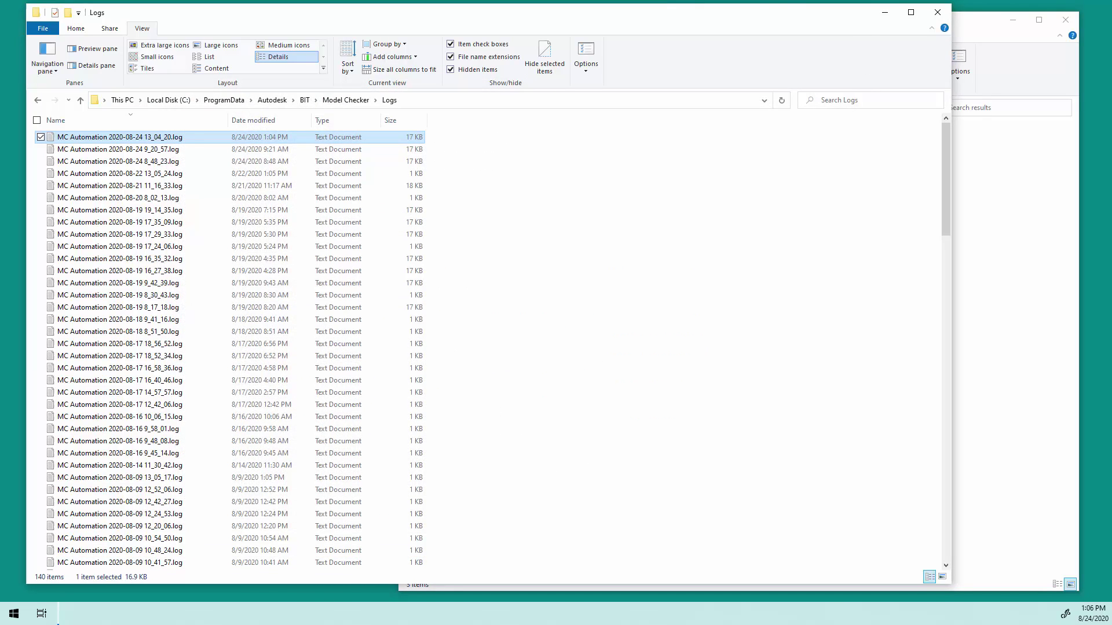
# Step: Bring the Model Checker Automation article forward at its Logging, True/False Values and Notes sections
pyautogui.moveTo(246, 614)
pyautogui.click(246, 556)
pyautogui.scroll(-5, 856, 313)
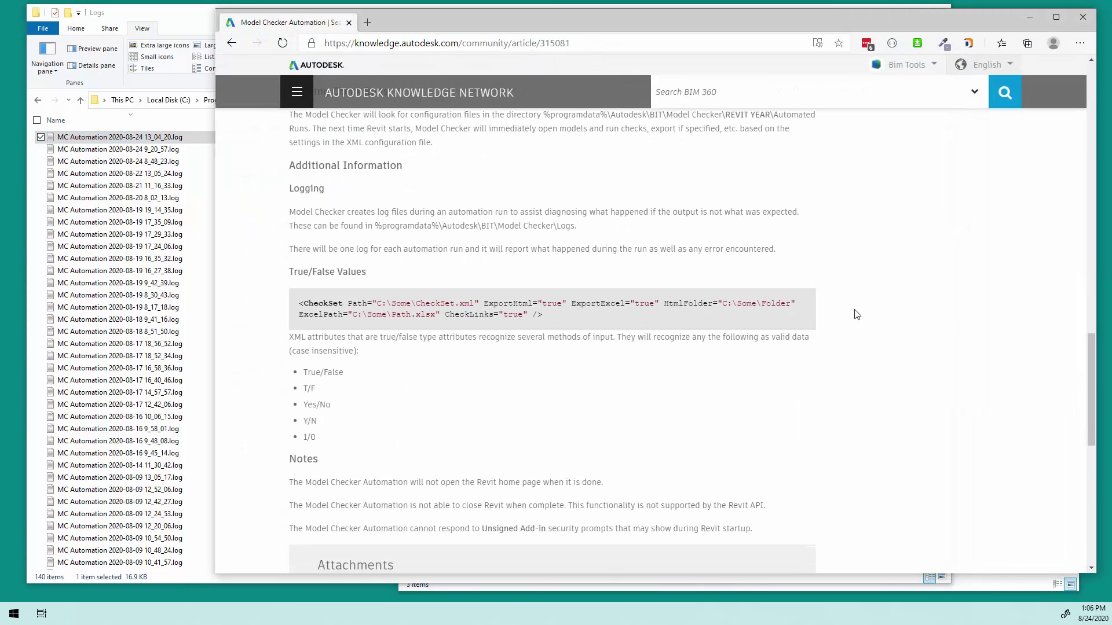
pyautogui.scroll(-1, 811, 315)
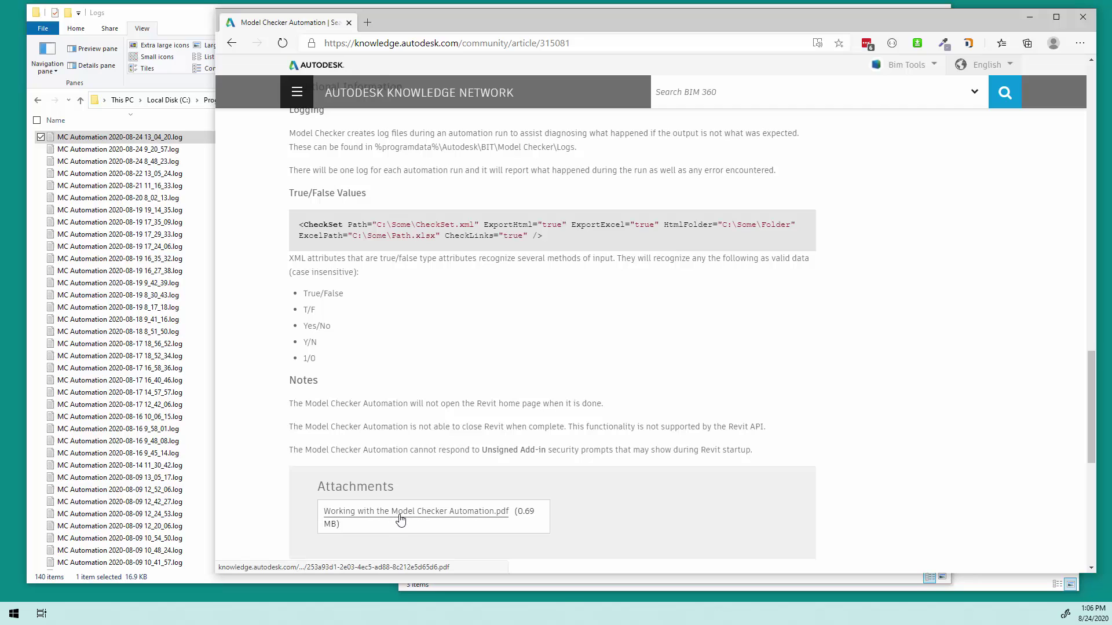
pyautogui.scroll(1, 876, 392)
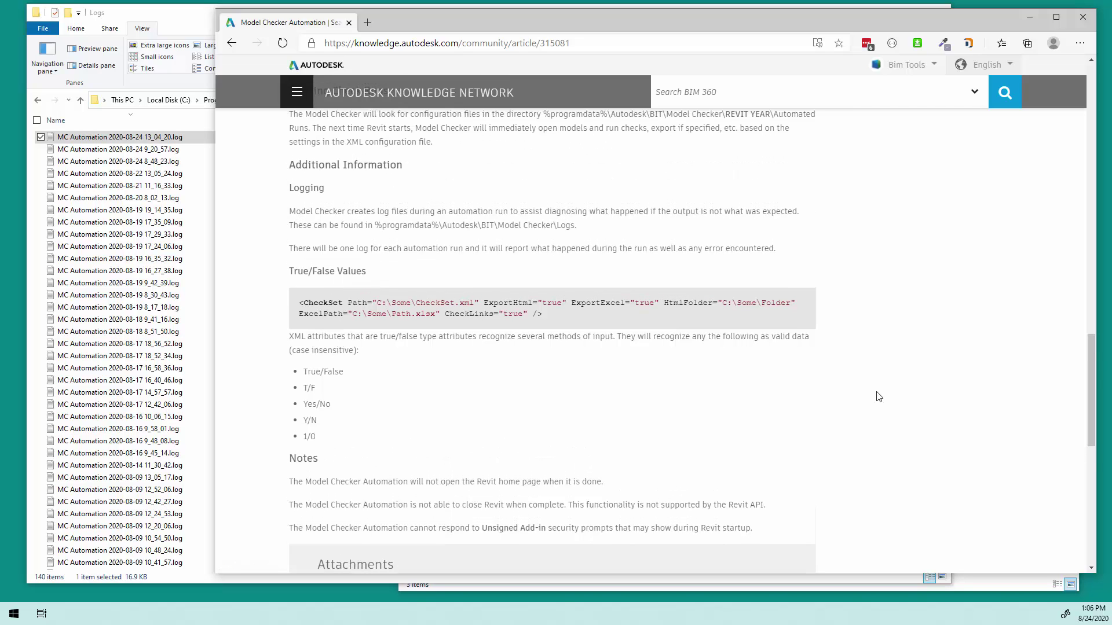
pyautogui.scroll(-1, 879, 397)
pyautogui.scroll(1, 879, 397)
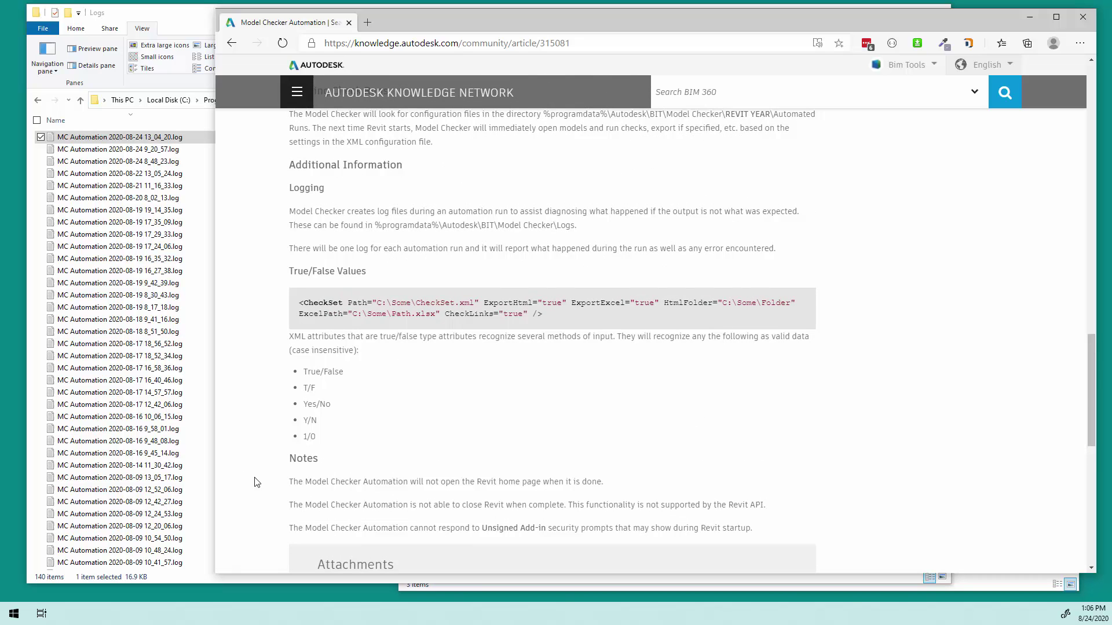